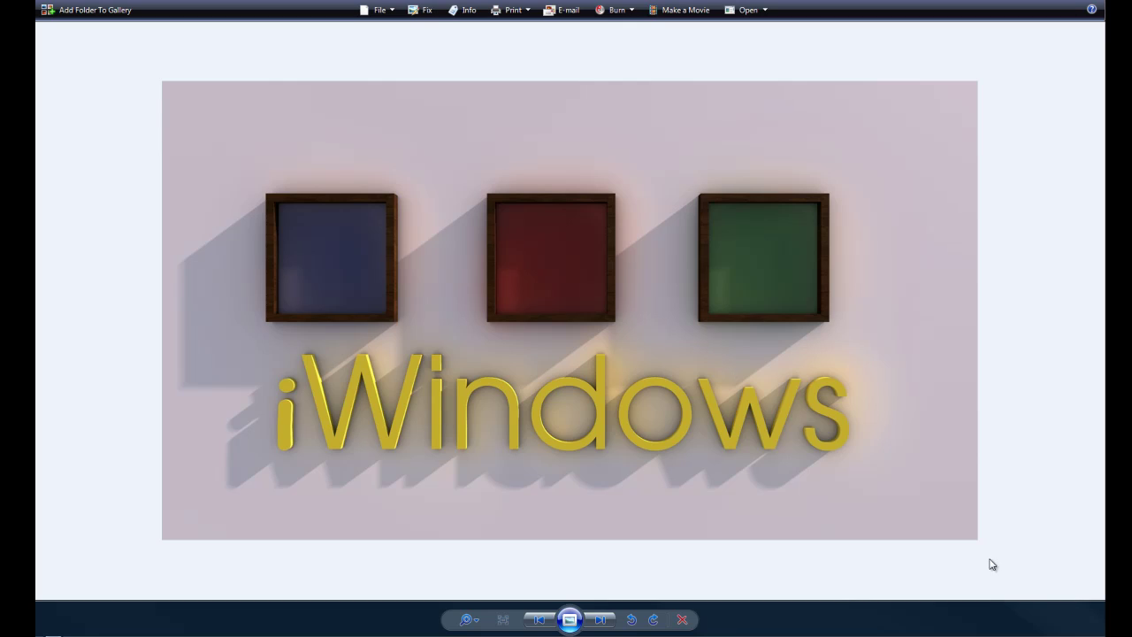
Render a preview of the three window frames in the perspective view.
mouse_move(570, 634)
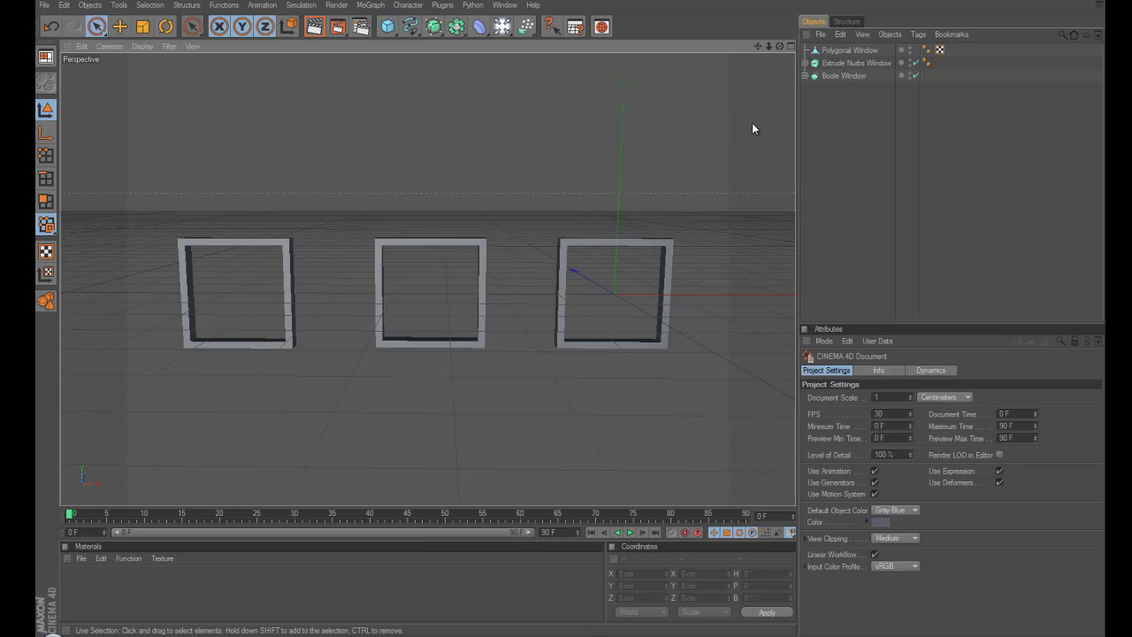
alt+middle_drag(571, 311, 587, 311)
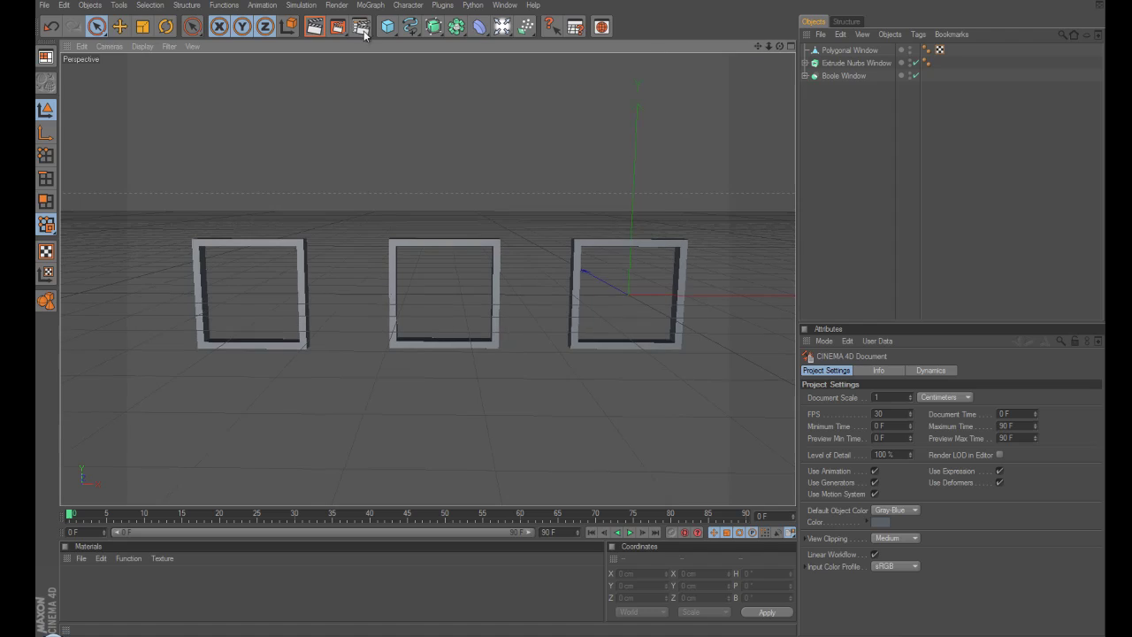
click(317, 34)
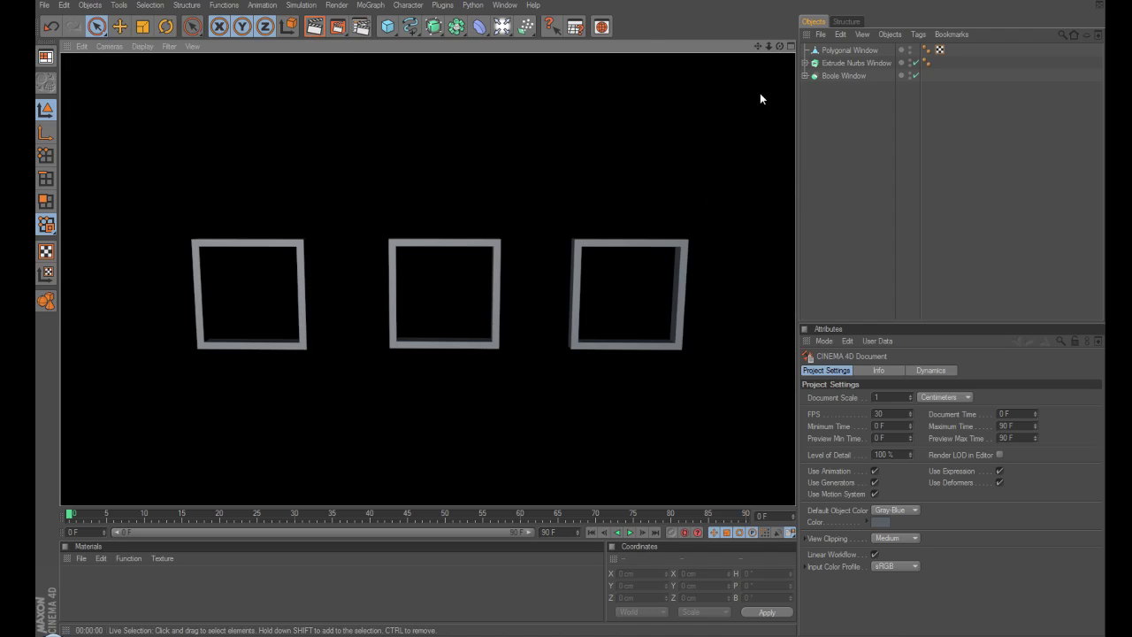
click(775, 48)
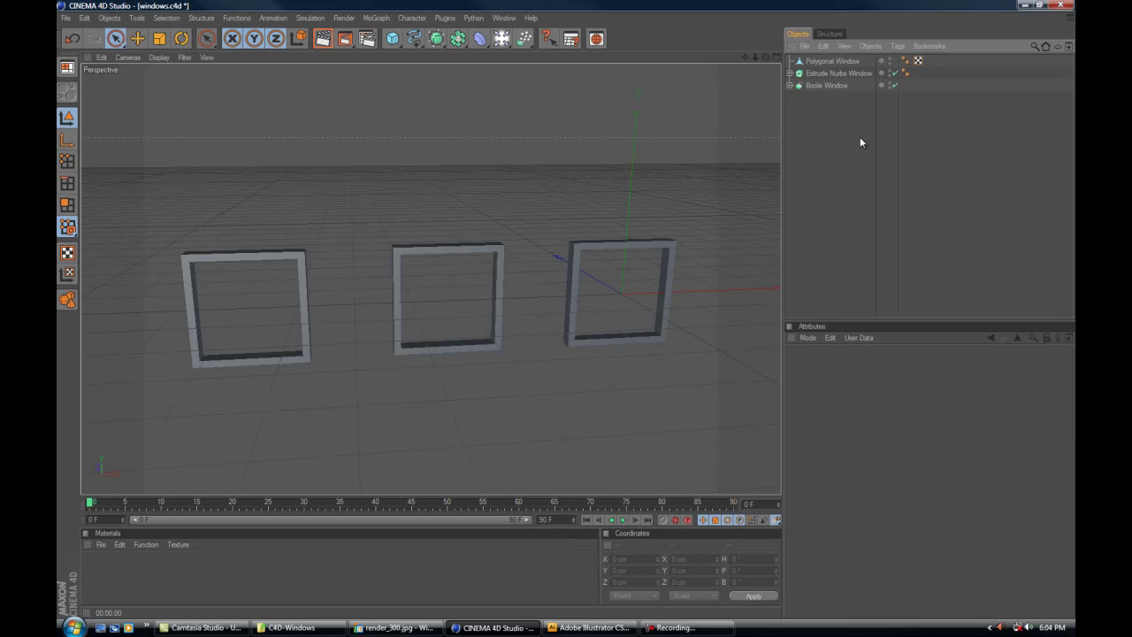
Examine the Boole, Extrude Nurbs and Polygonal windows one by one to see which object forms each frame.
click(826, 86)
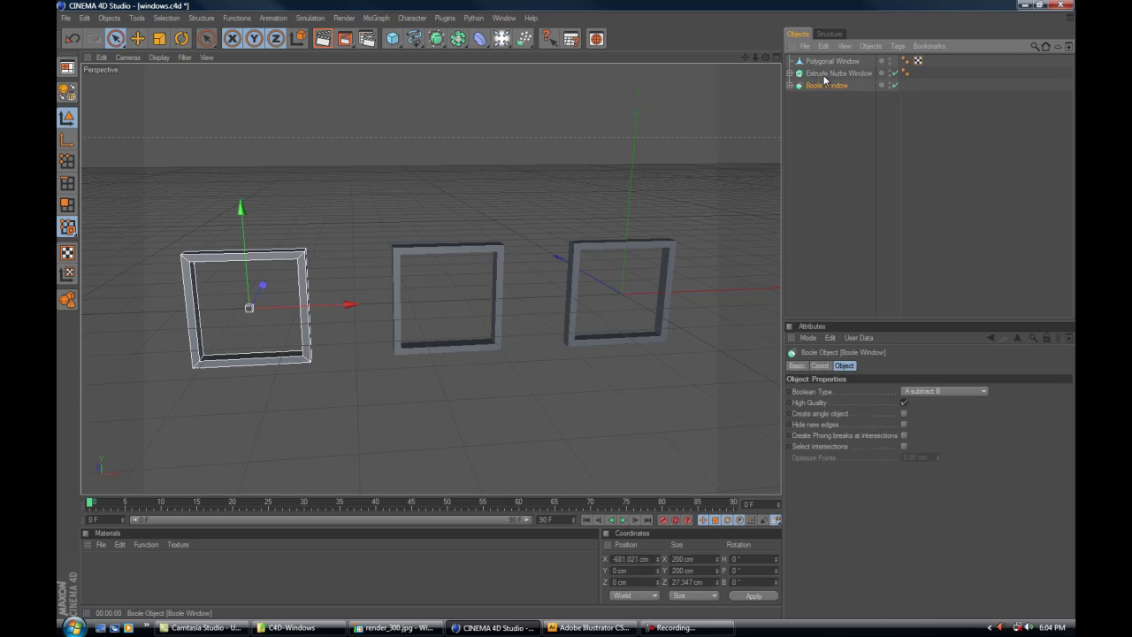
click(836, 73)
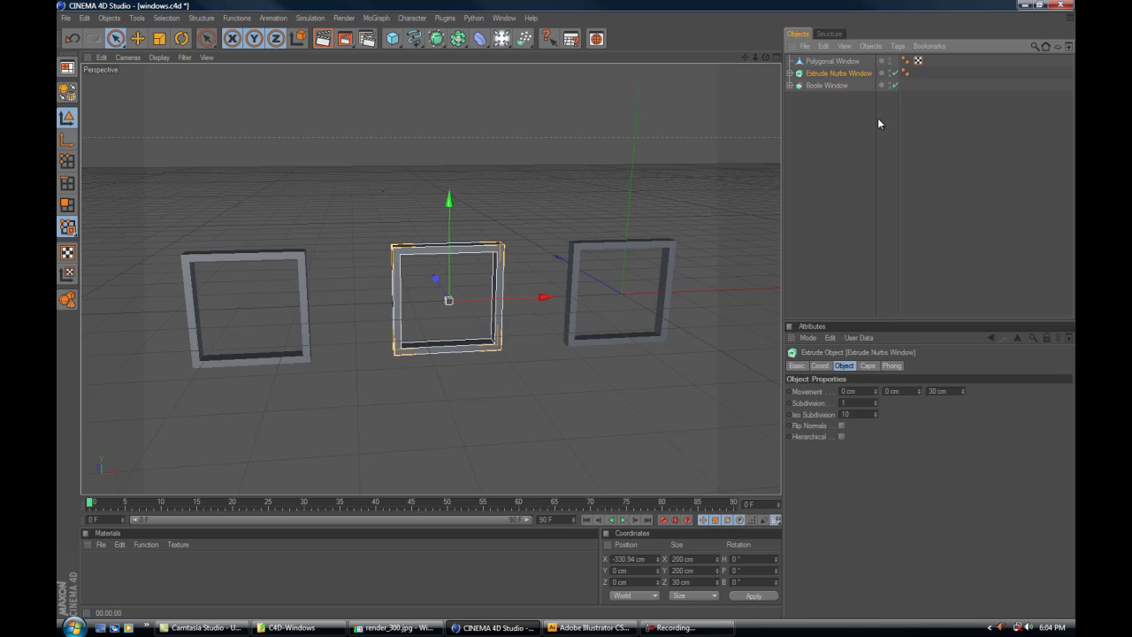
click(830, 61)
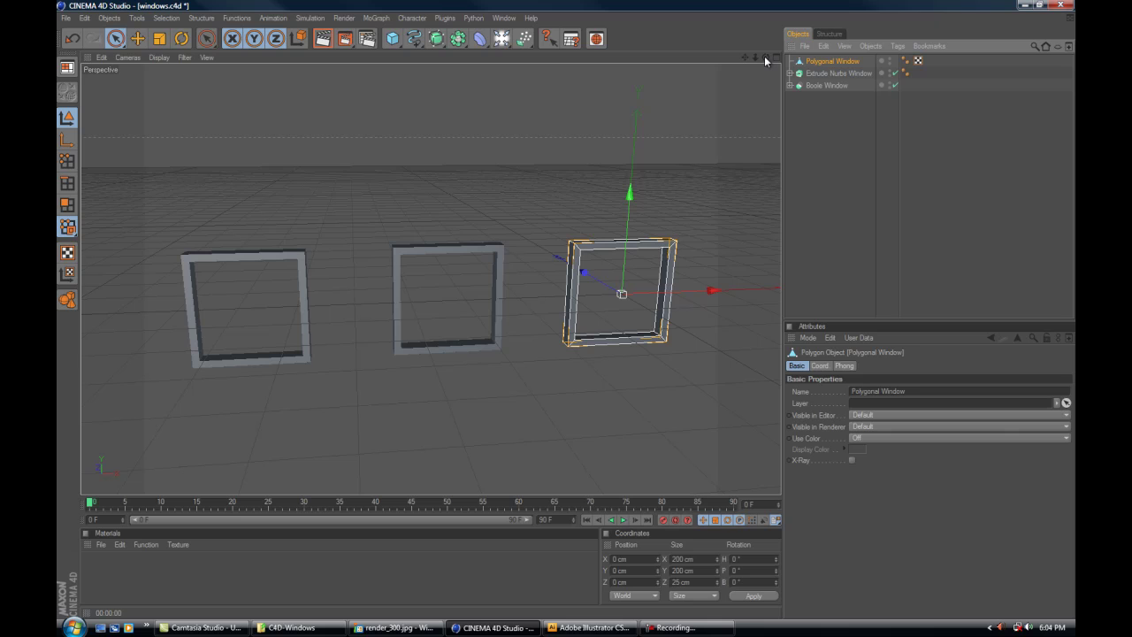
drag(765, 57, 562, 325)
click(853, 147)
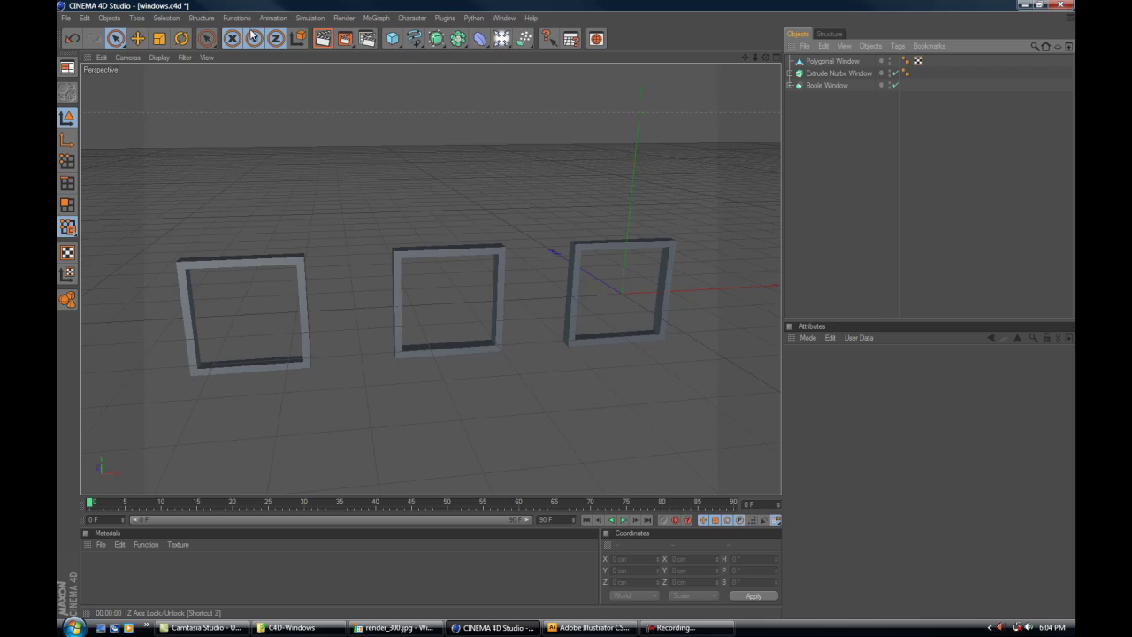
Create a new empty scene and view it from nearly the front.
click(66, 18)
click(78, 33)
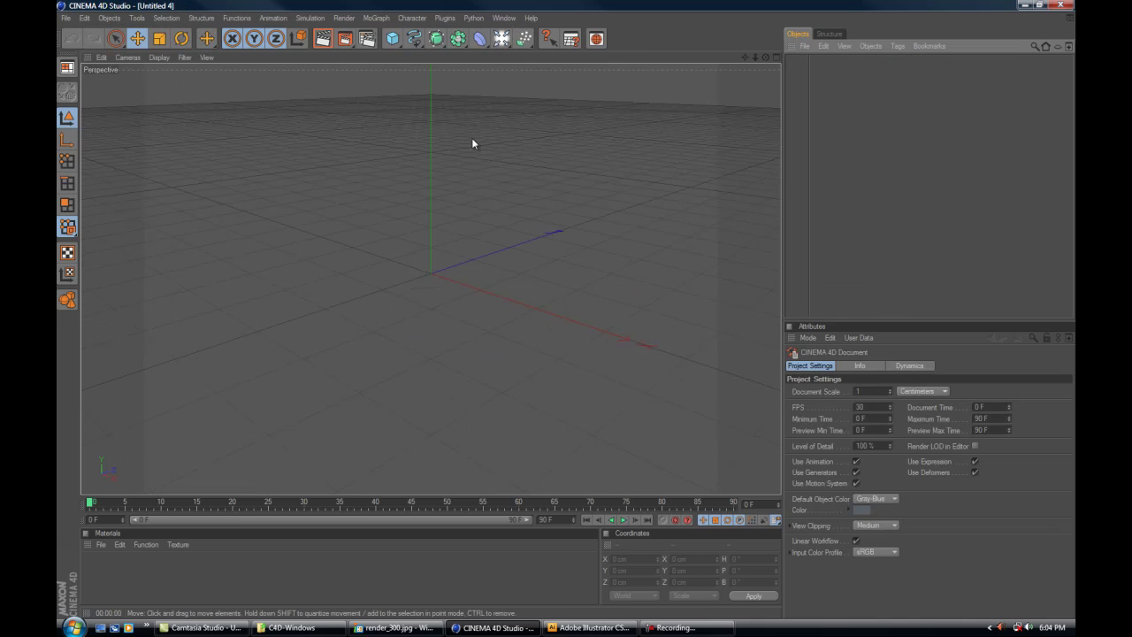
drag(766, 56, 567, 334)
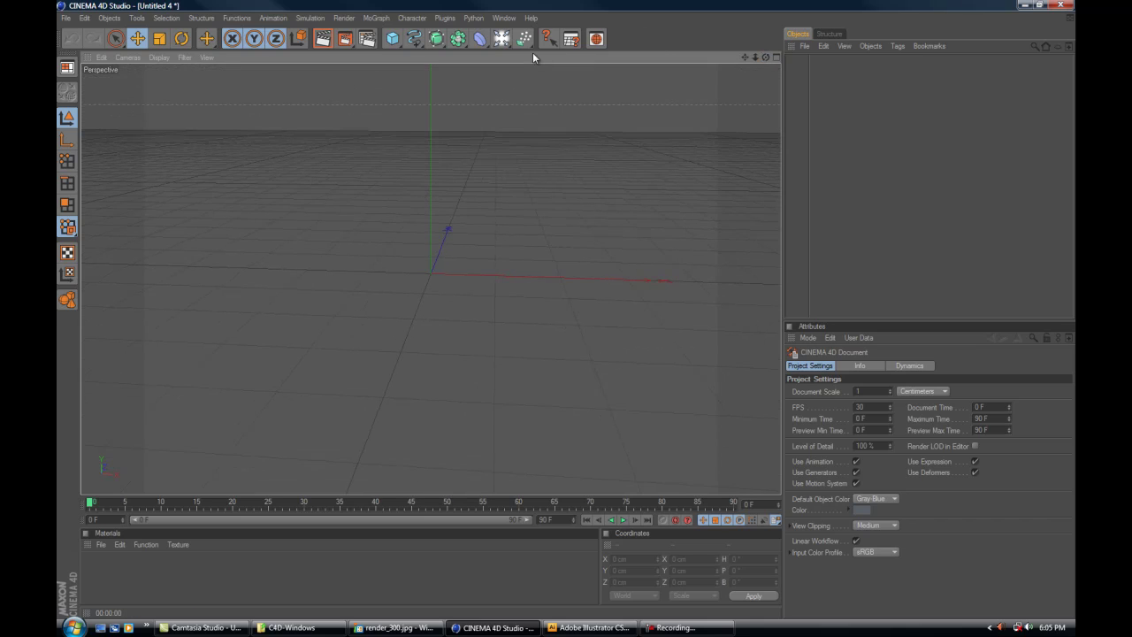
Add a cube primitive and set its Z size to 25 cm to form a thin square slab.
drag(396, 40, 413, 57)
click(413, 53)
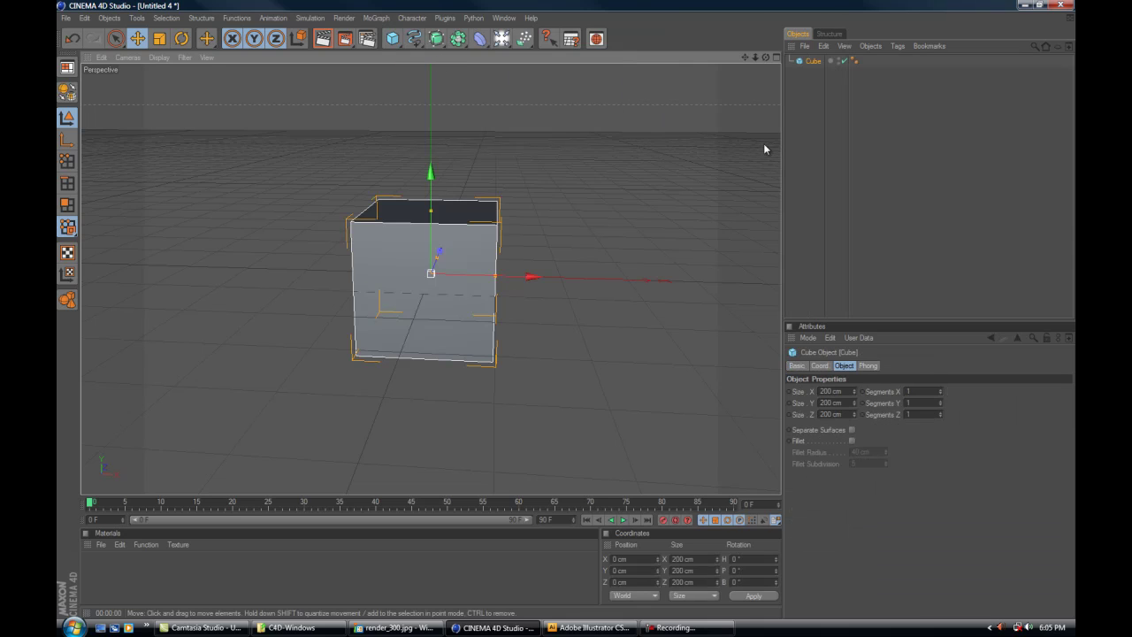
drag(765, 58, 912, 277)
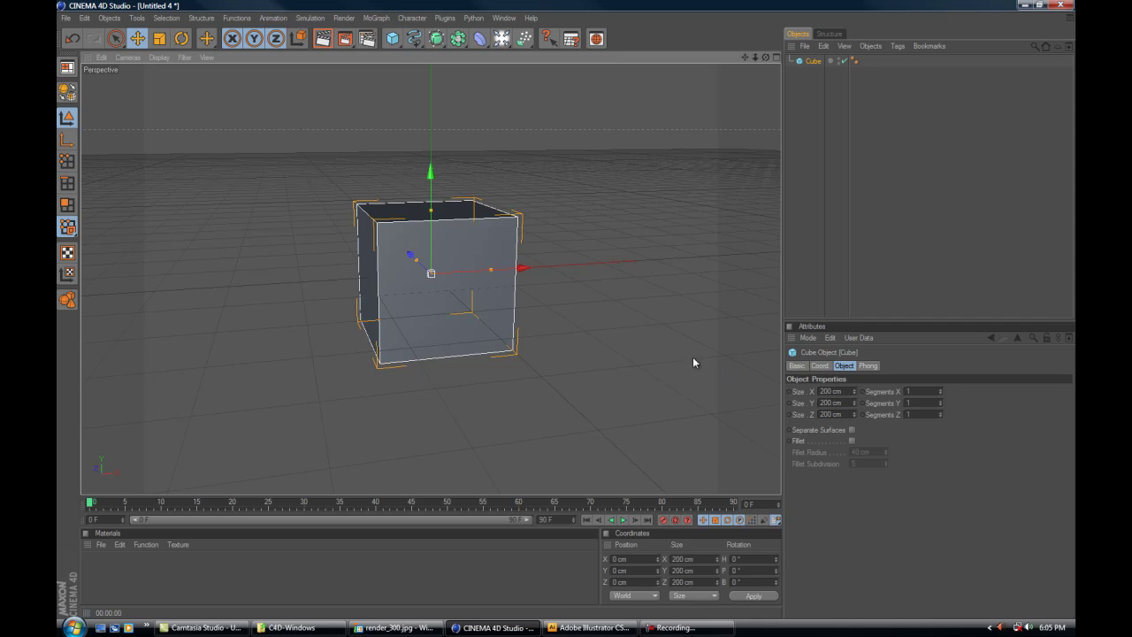
drag(415, 258, 416, 258)
mouse_move(568, 309)
mouse_down()
mouse_move(583, 321)
mouse_move(566, 309)
mouse_up()
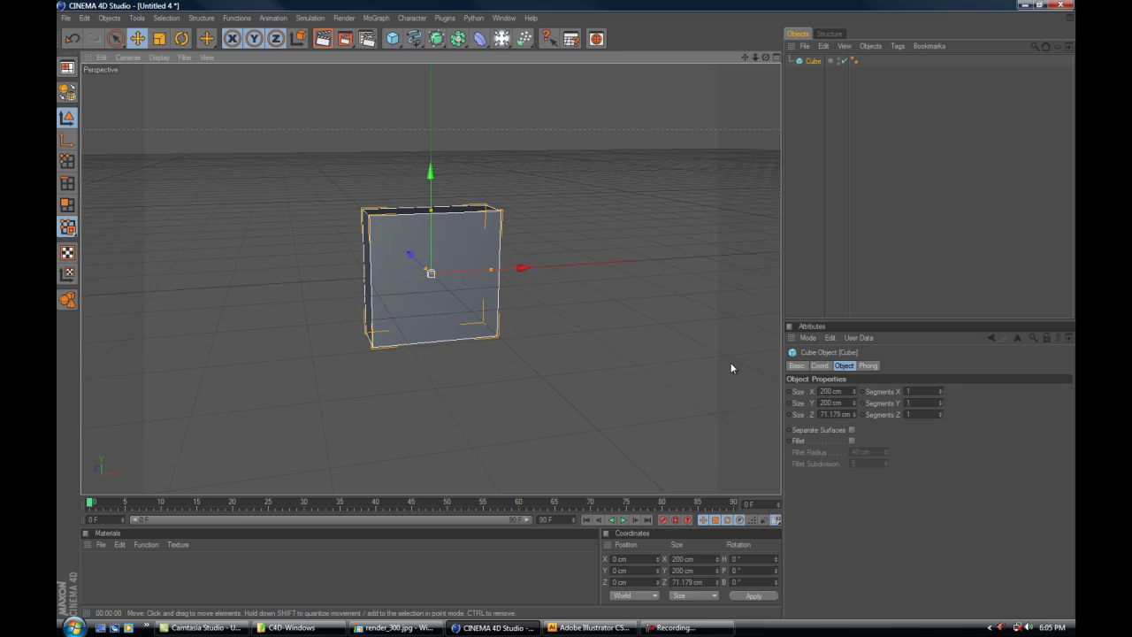
double_click(832, 411)
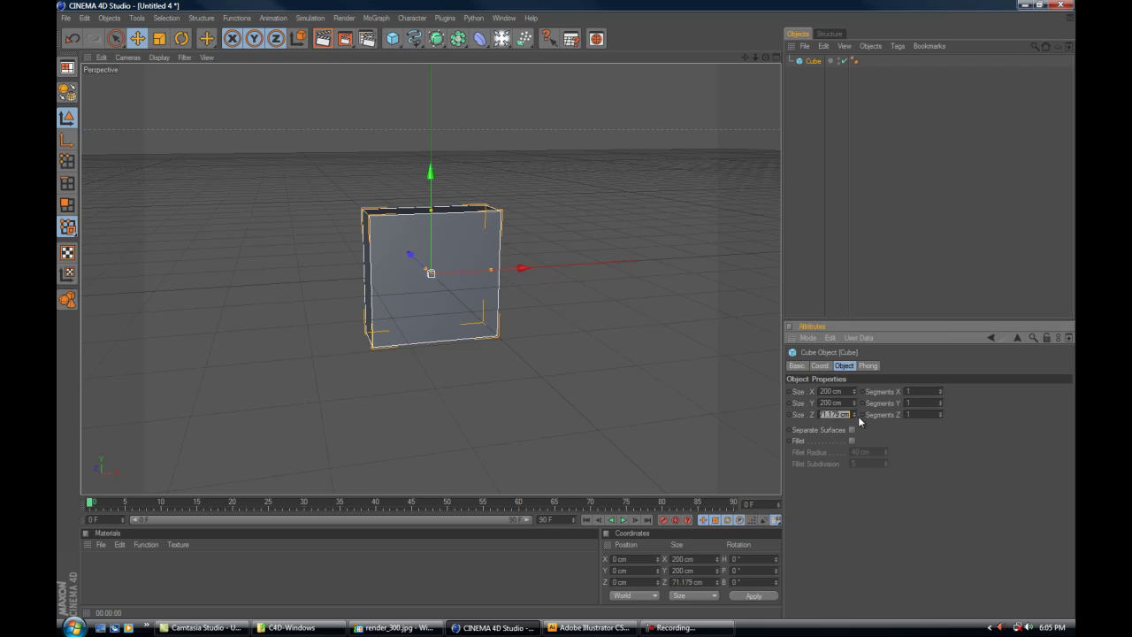
text(25)
key(Return)
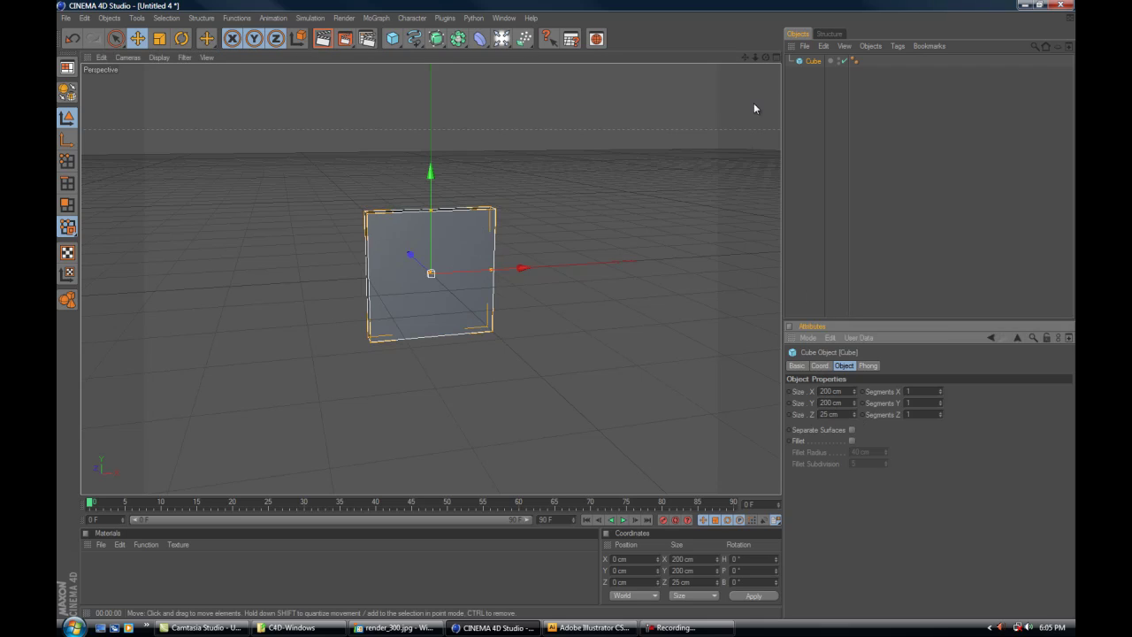
Add a second cube and set its X and Y sizes to 175 cm so it can cut the window opening.
mouse_move(556, 299)
alt+mouse_down()
mouse_move(512, 302)
mouse_move(557, 307)
alt+mouse_up()
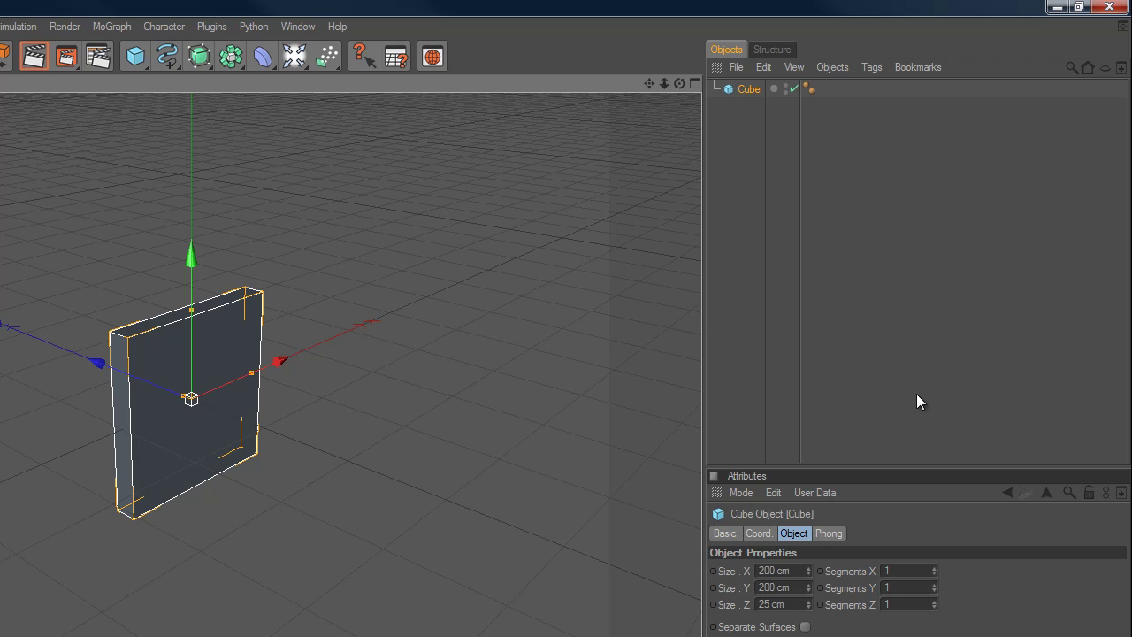
alt+drag(415, 463, 389, 451)
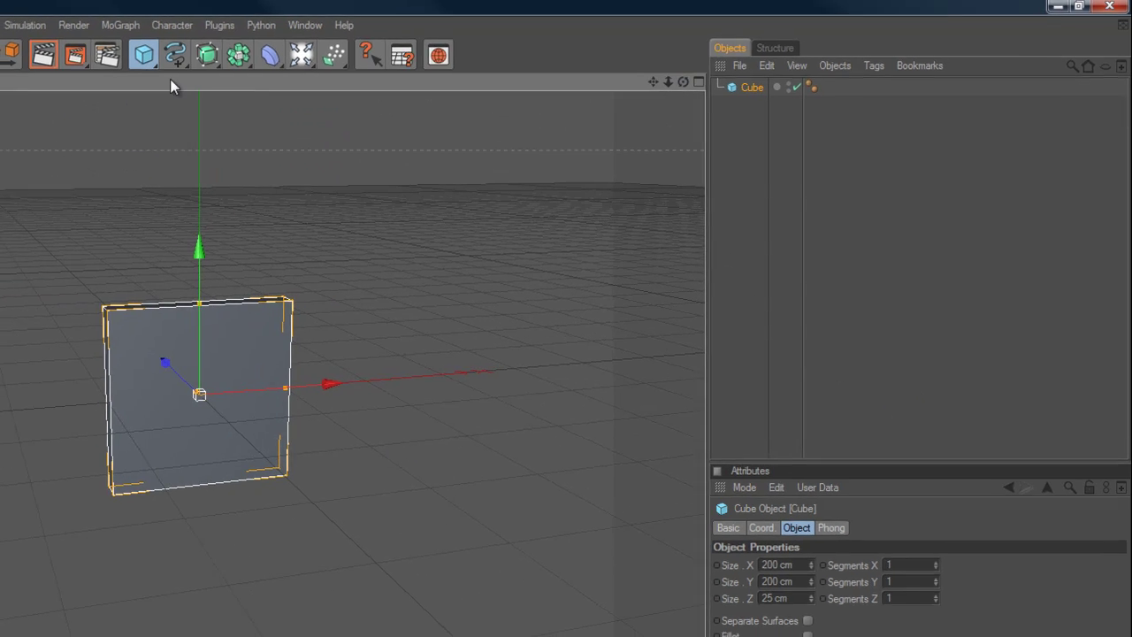
click(135, 56)
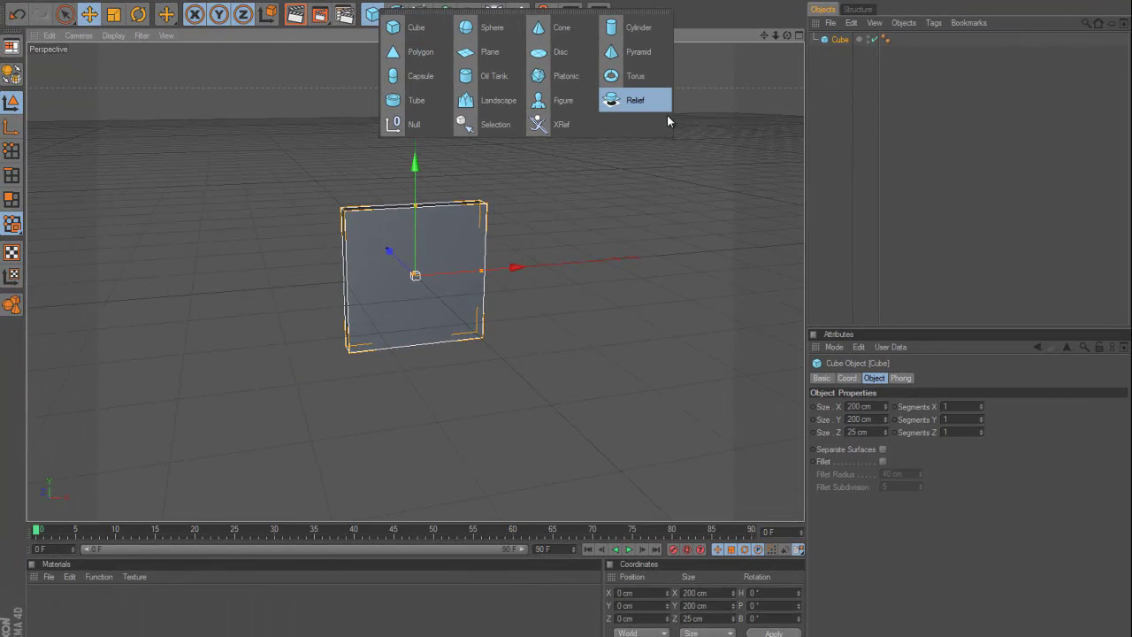
click(396, 26)
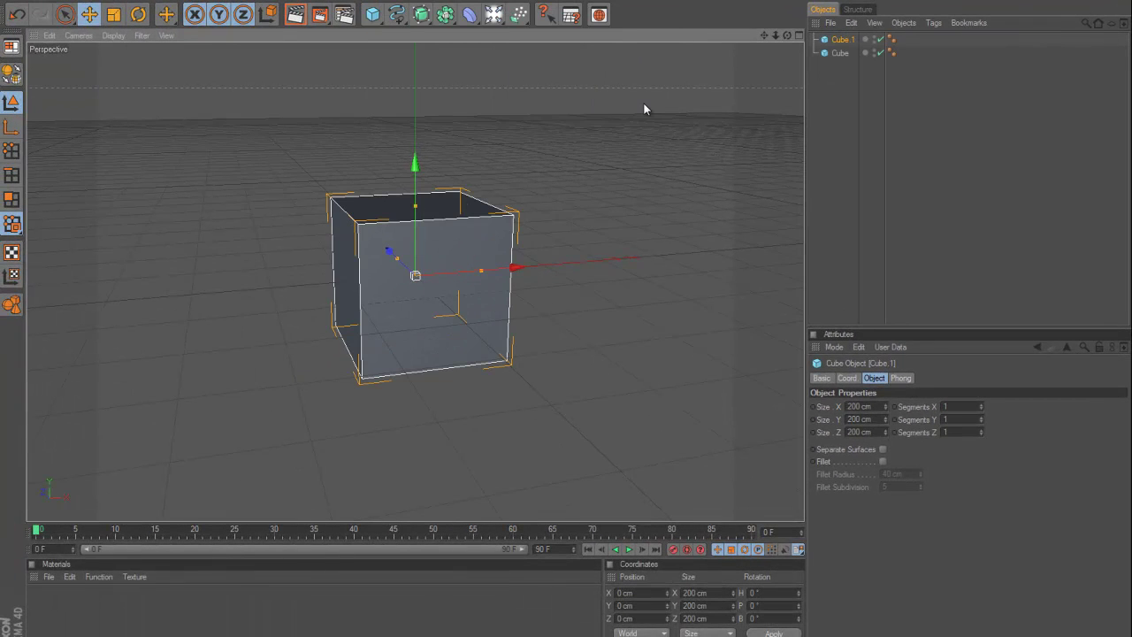
click(877, 408)
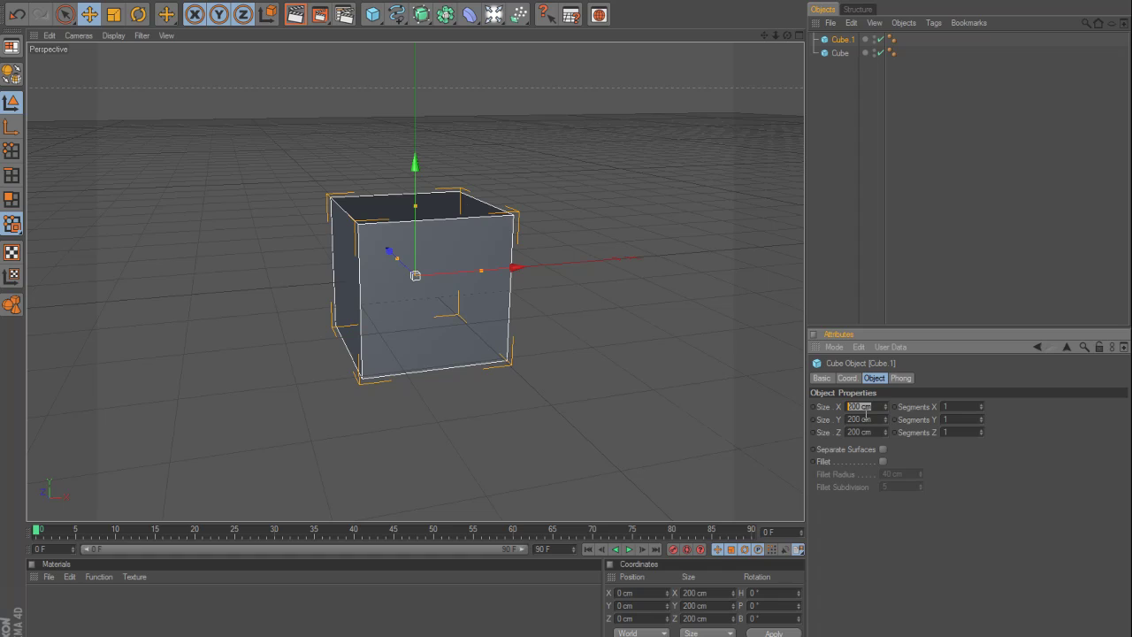
text(175)
key(Tab)
text(1)
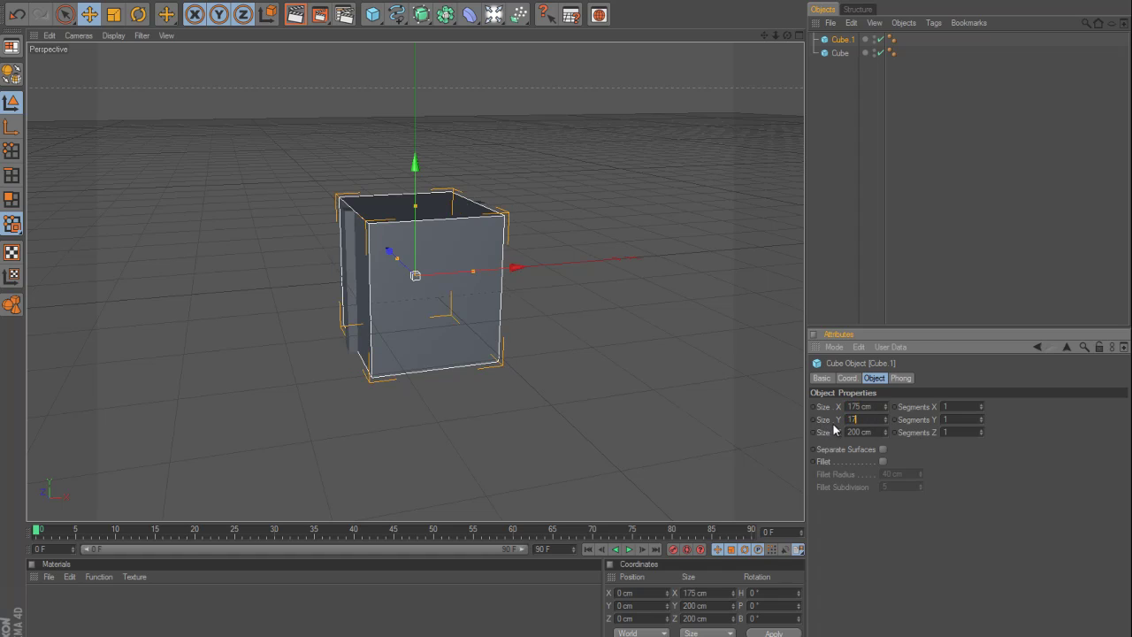
text(75)
click(927, 237)
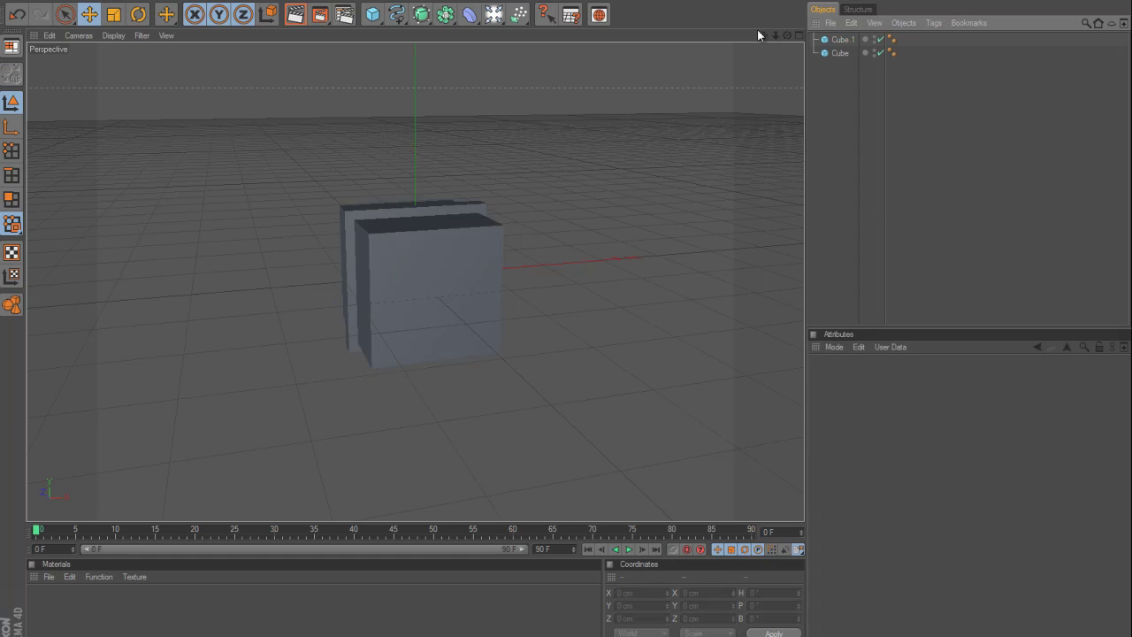
Add a Boole object and nest both cubes in it, thin slab first, so the 175 cm cube cuts the opening.
click(447, 15)
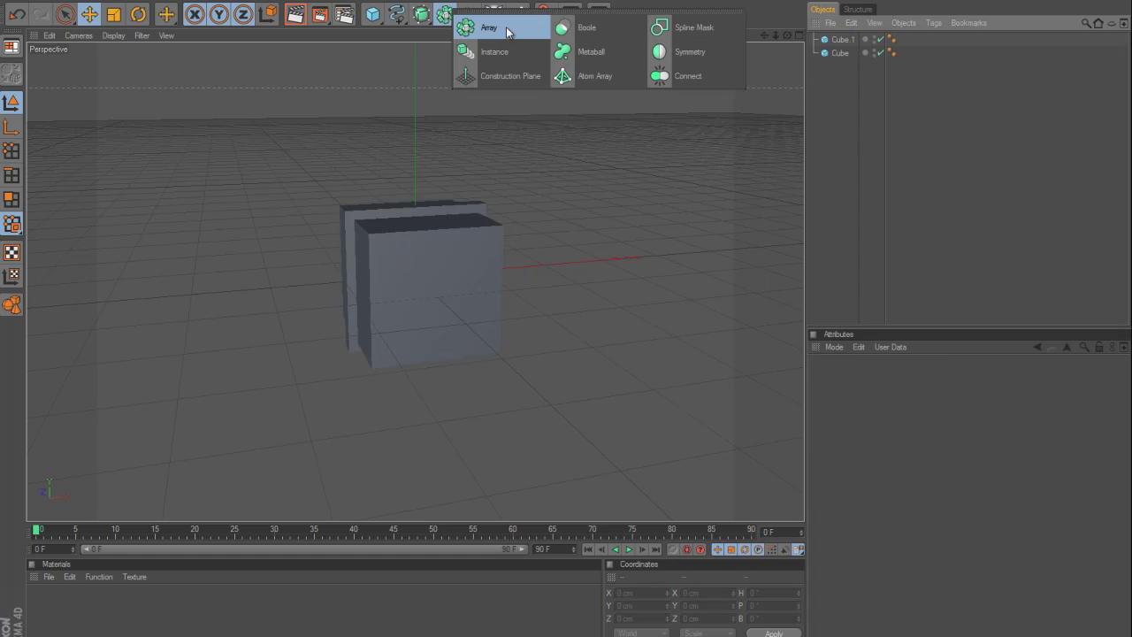
click(613, 32)
drag(843, 58, 780, 63)
click(756, 88)
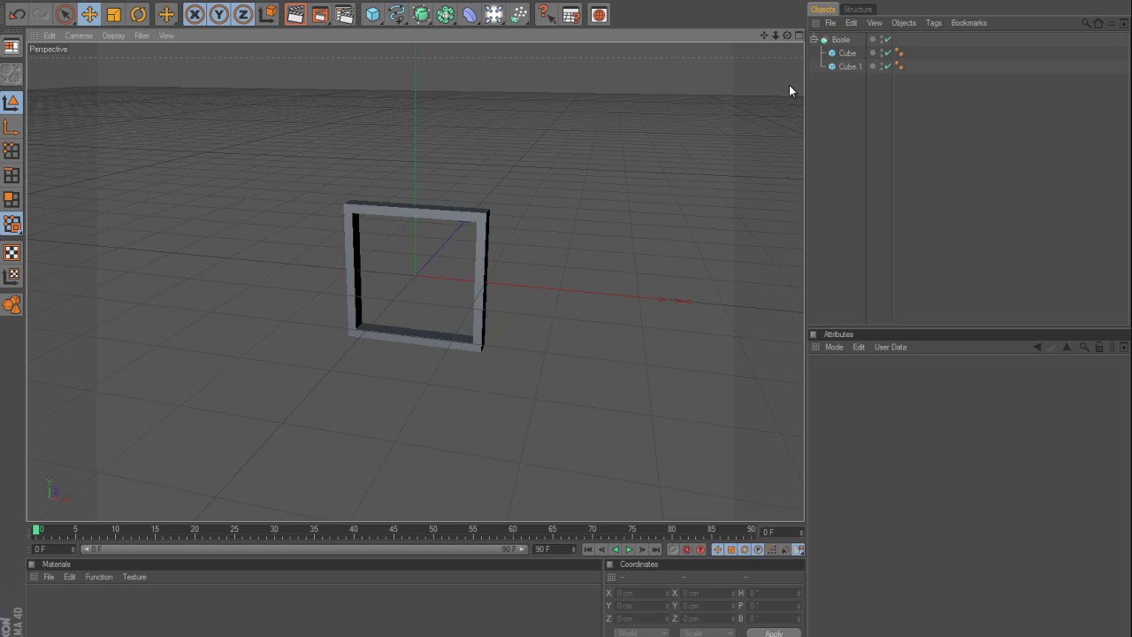
Collapse the Boole hierarchy and render a preview of the hollow window frame.
click(814, 40)
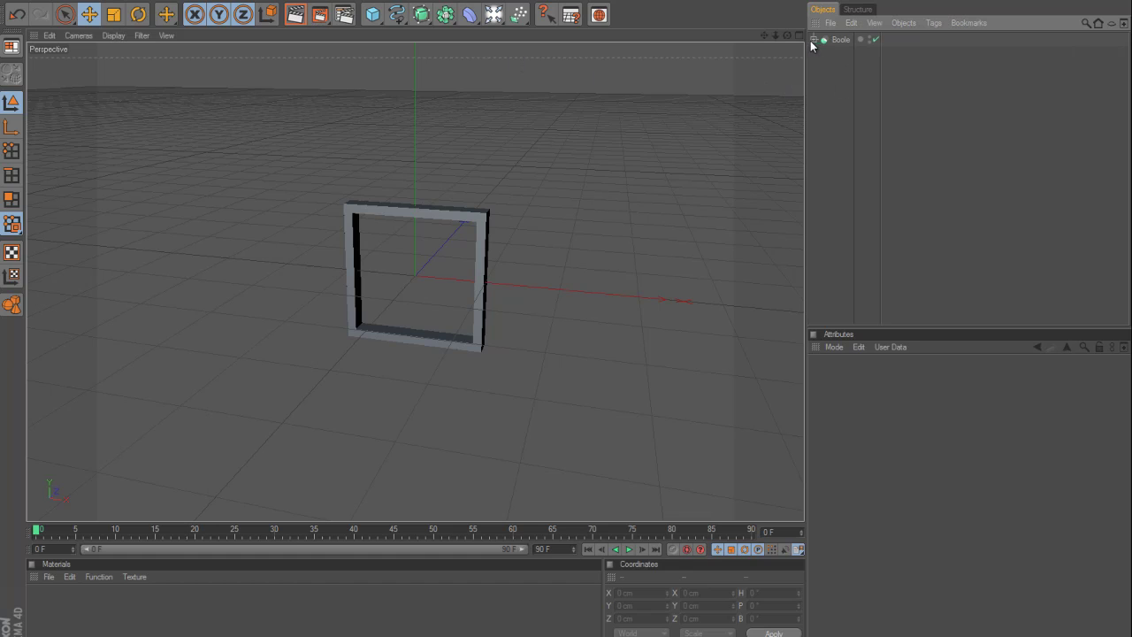
click(298, 15)
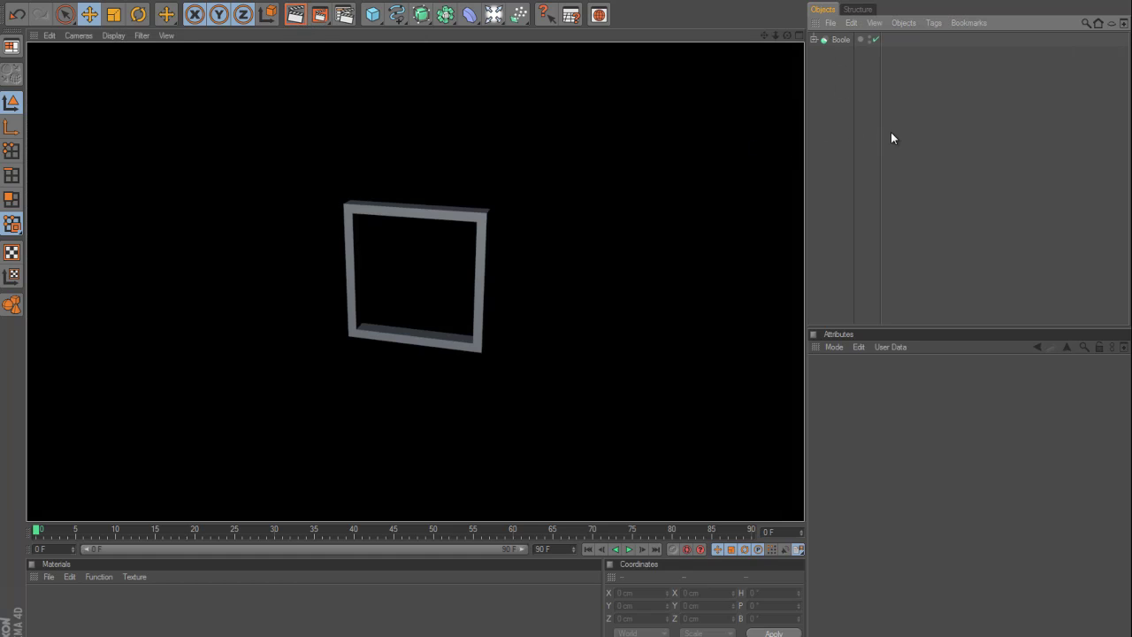
click(656, 88)
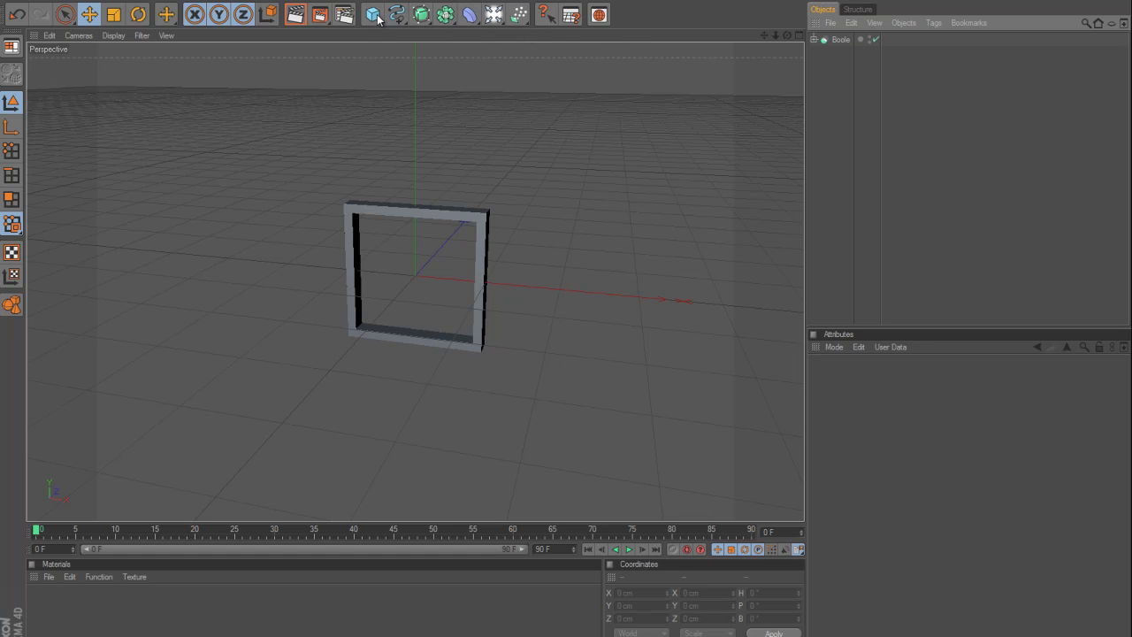
Add a plane oriented to +Z for the window pane, with its width and height both set to 175 cm.
drag(376, 18, 415, 55)
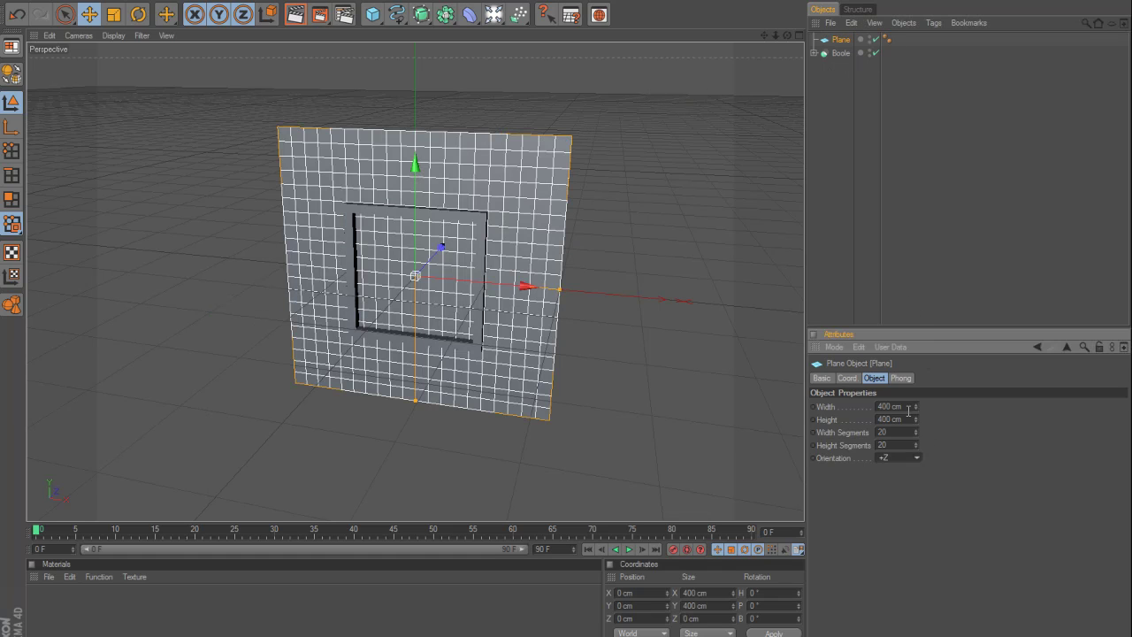
drag(907, 407, 850, 406)
text(175)
key(Tab)
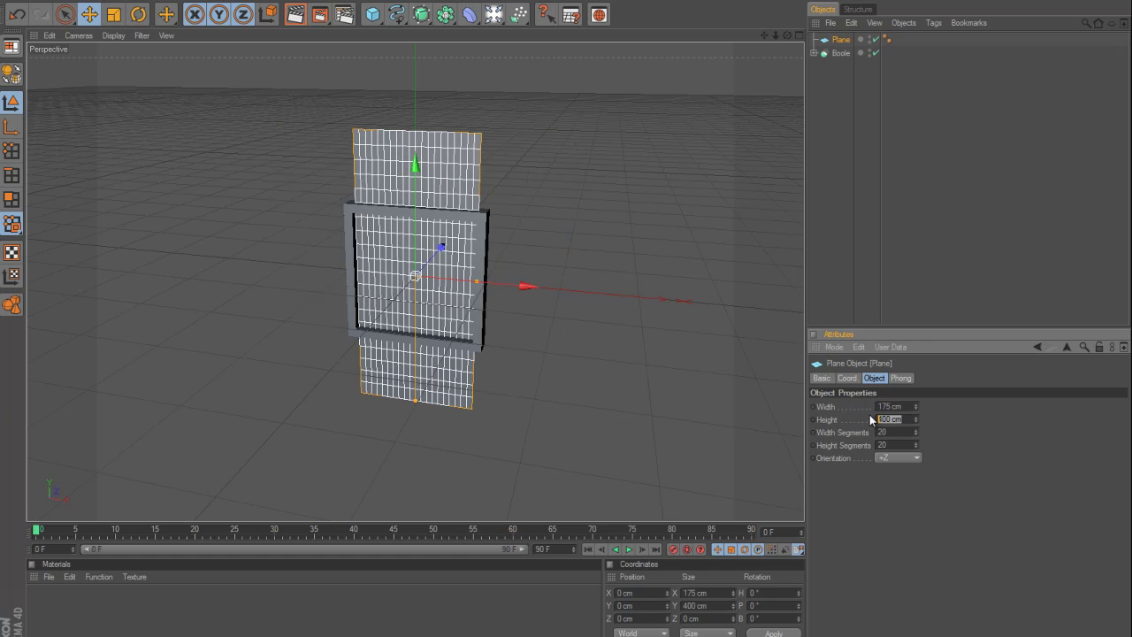
text(175)
key(Return)
click(857, 183)
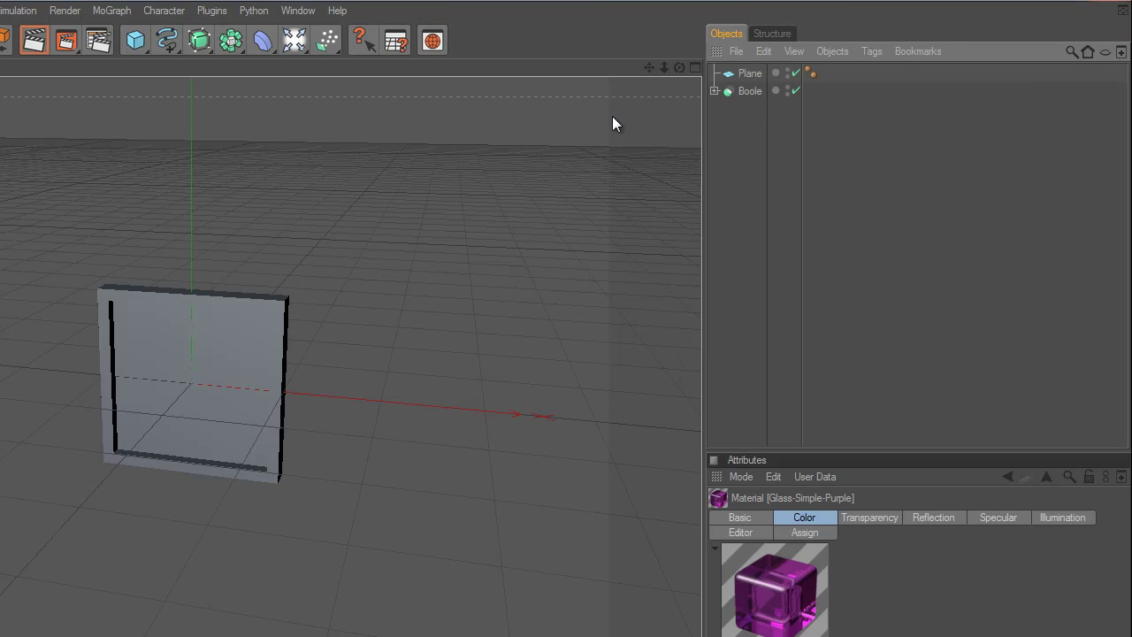
Apply the Glass-Simple-Purple material to the plane and Wood 002 to the Boole frame, and render a preview.
drag(681, 67, 148, 390)
drag(173, 632, 750, 78)
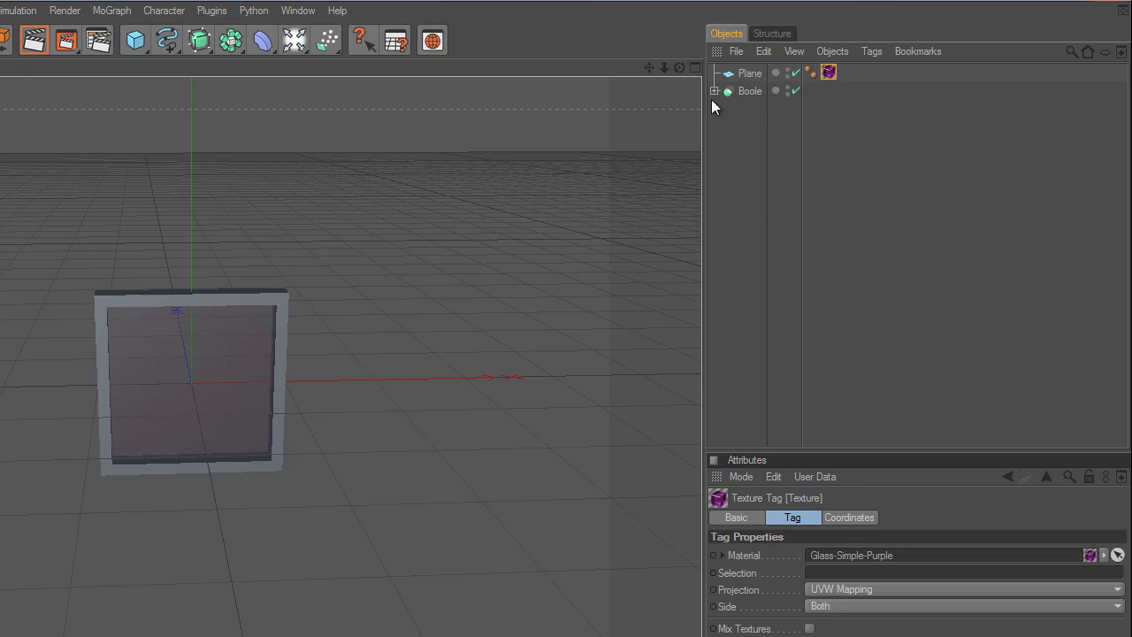
drag(354, 633, 750, 90)
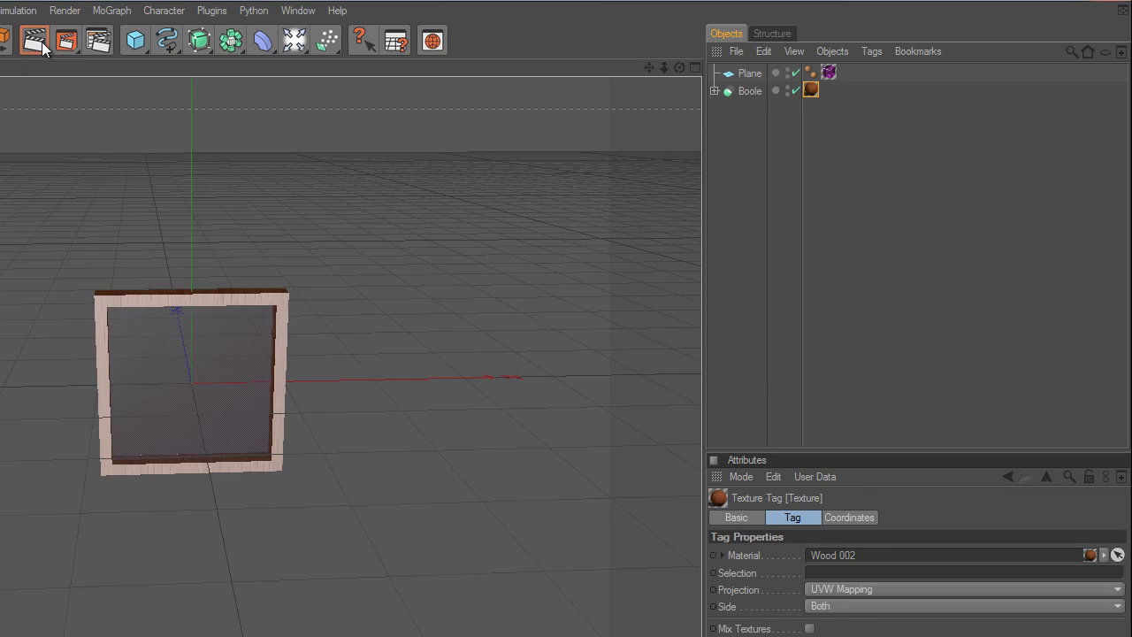
key(ctrl+r)
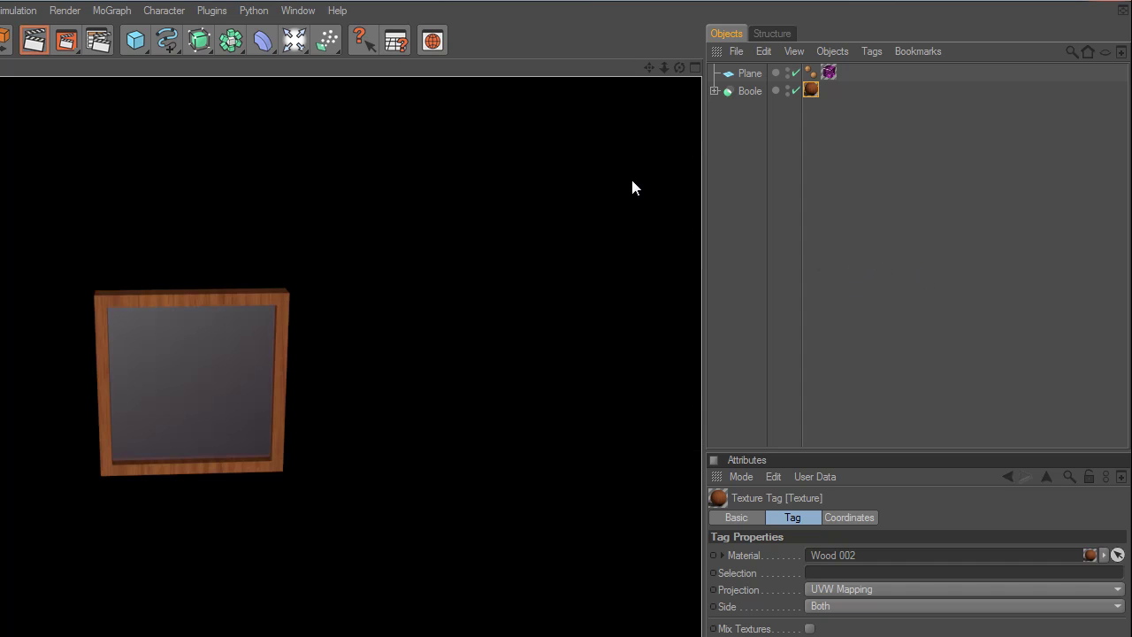
scroll(642, 224, up, 2)
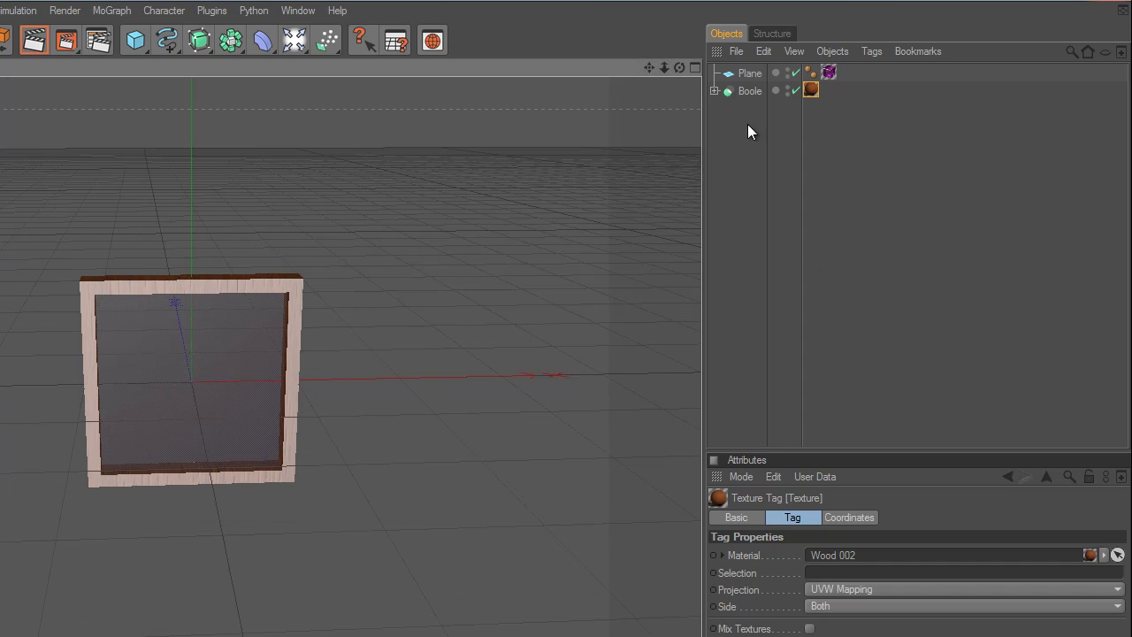
Group the plane and the Boole under a null and name the group Boolean Window.
drag(768, 129, 735, 69)
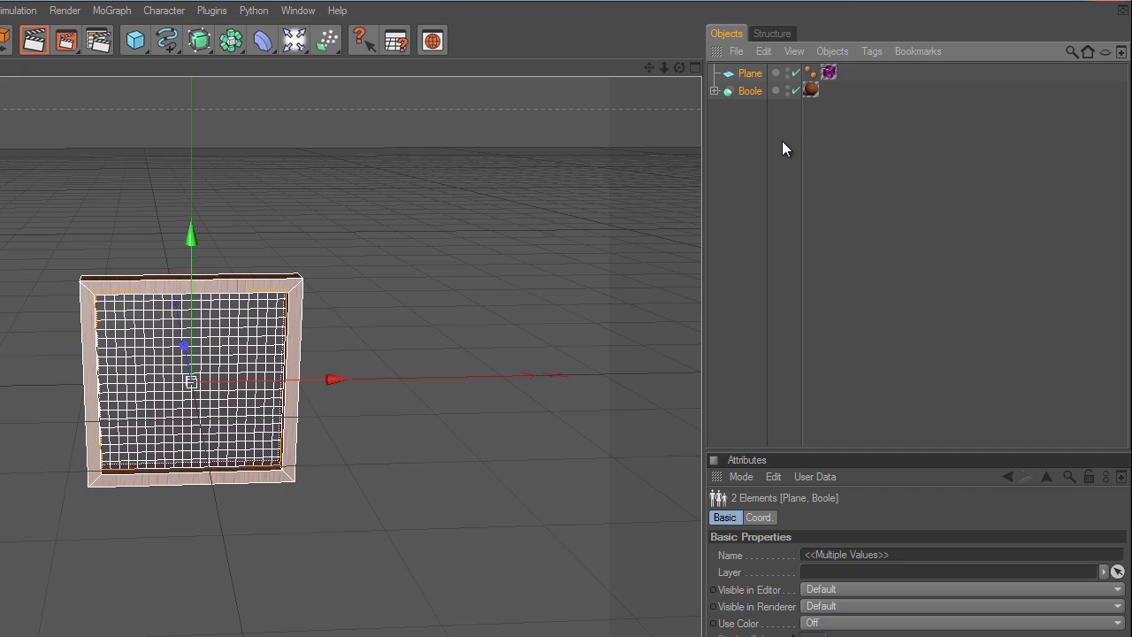
key(alt+g)
double_click(746, 74)
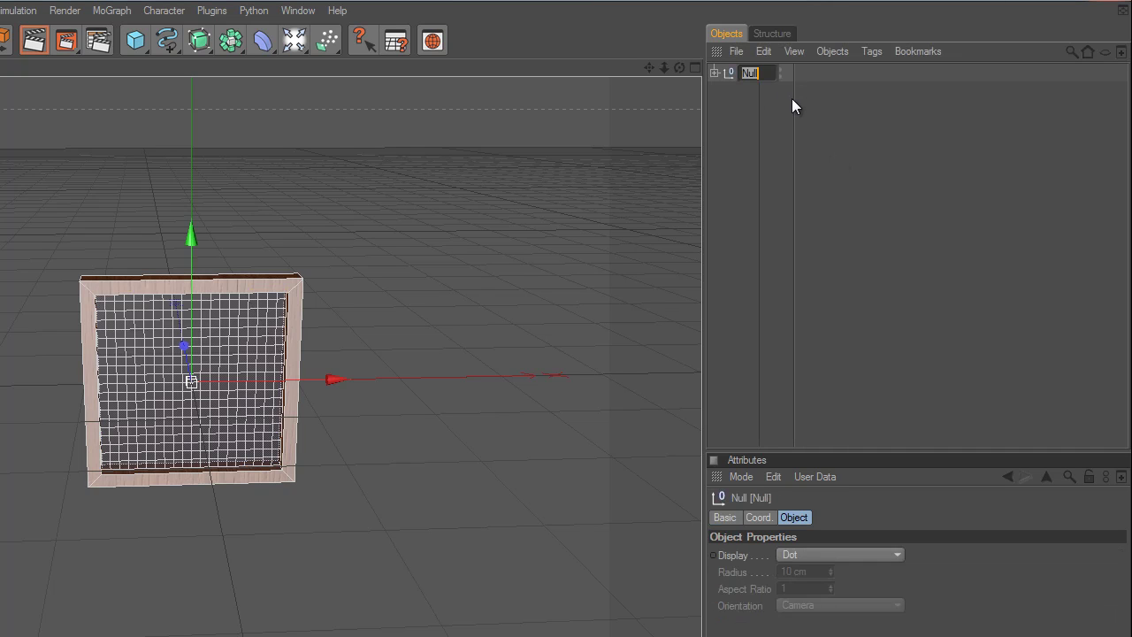
text(Boolean Window)
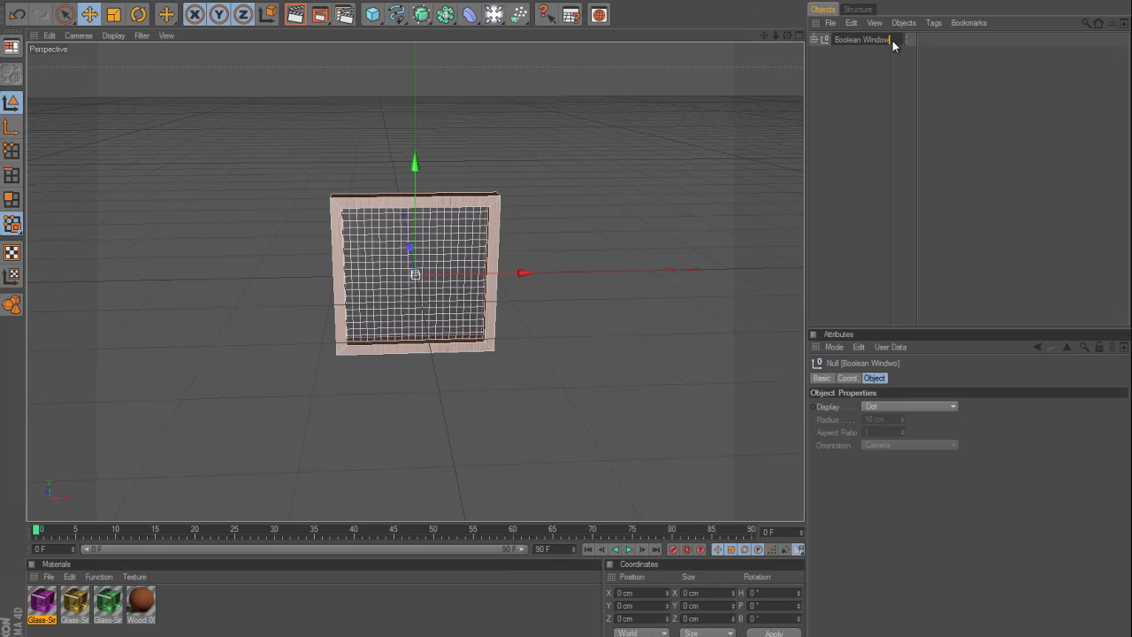
key(Return)
click(881, 191)
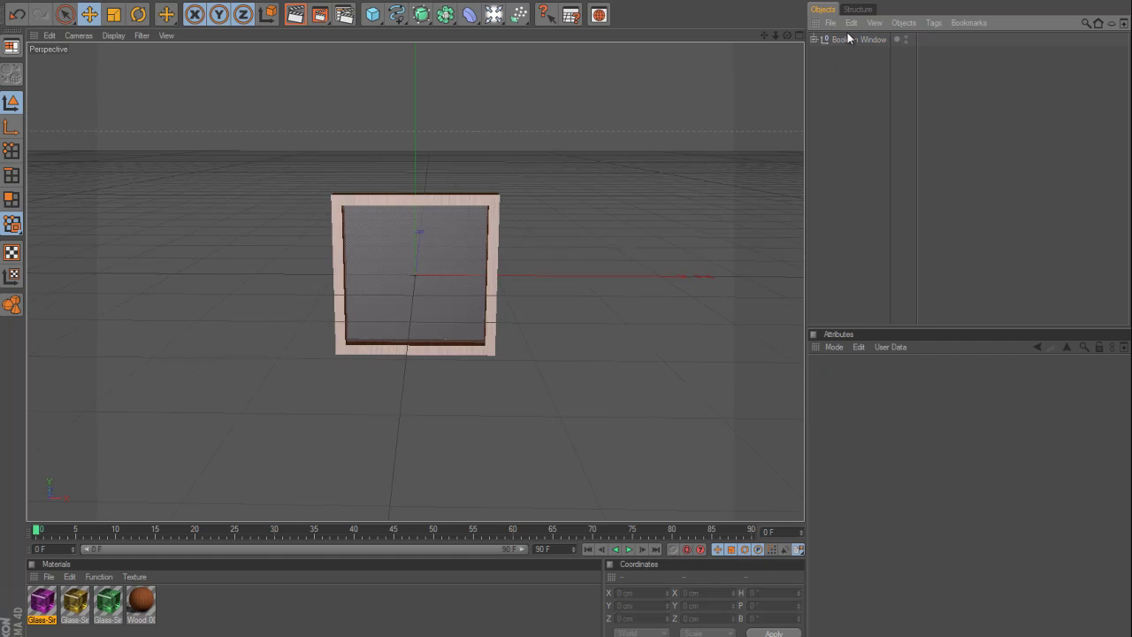
Move the Boolean Window group along the X axis to about -498 cm, clearing the scene's centre.
click(849, 39)
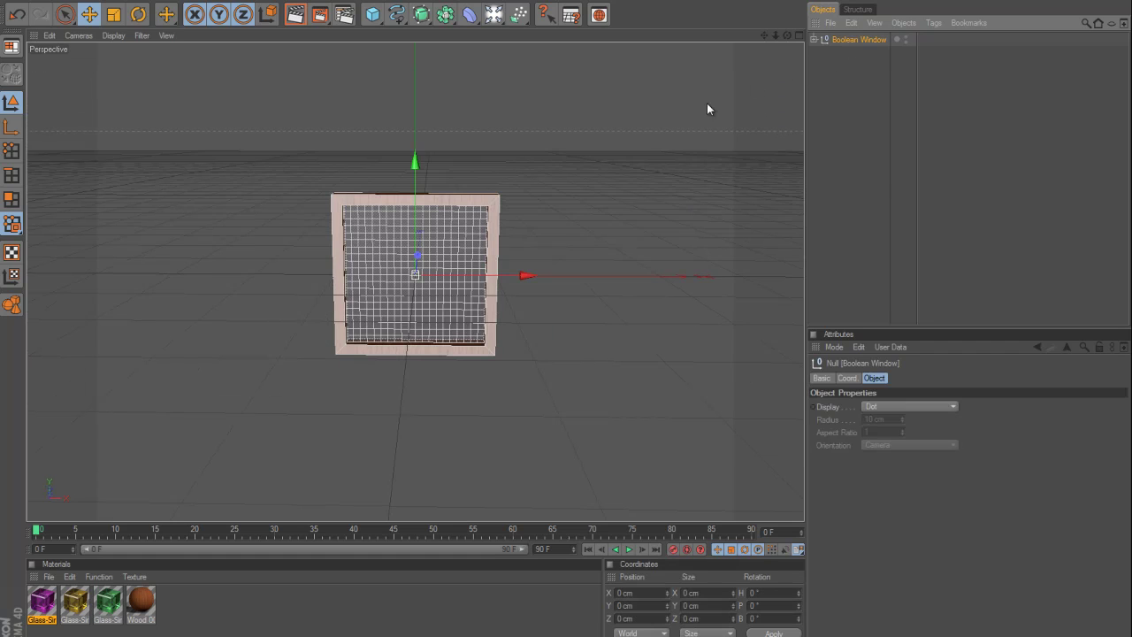
drag(522, 278, 559, 315)
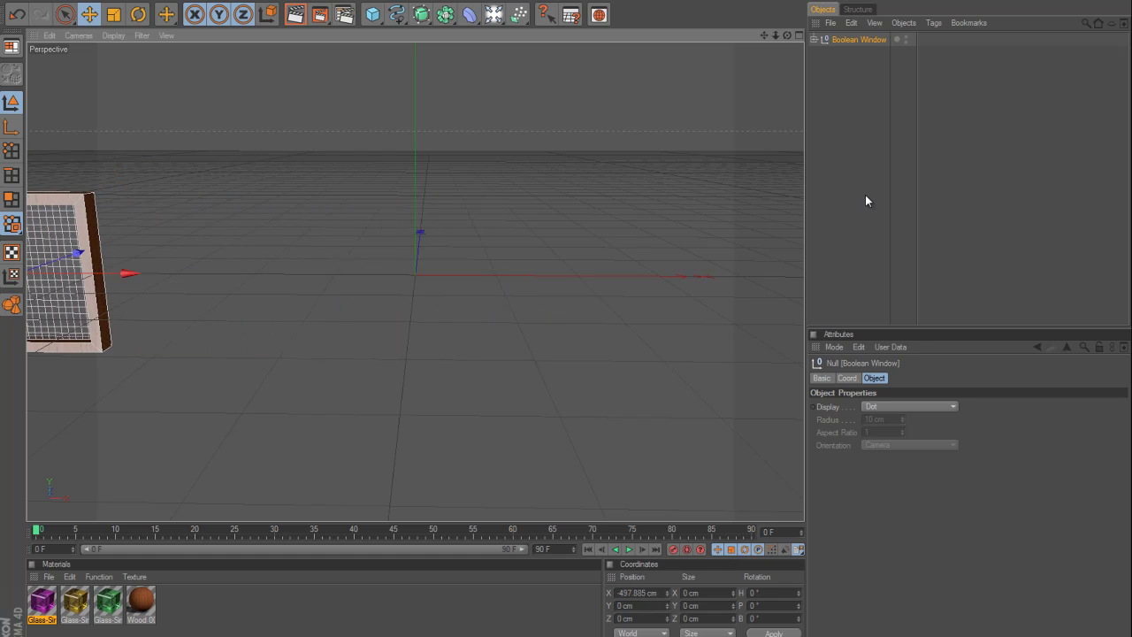
click(866, 195)
Add a Rectangle spline at the origin with its width and height both set to 200 cm.
drag(401, 18, 437, 16)
click(399, 20)
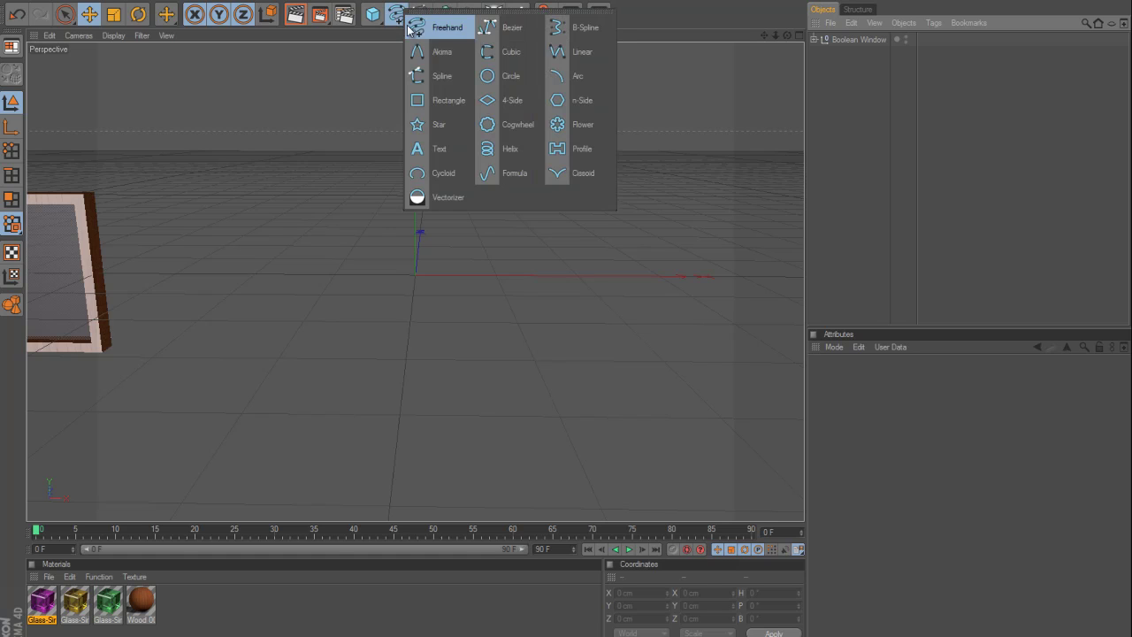
click(437, 102)
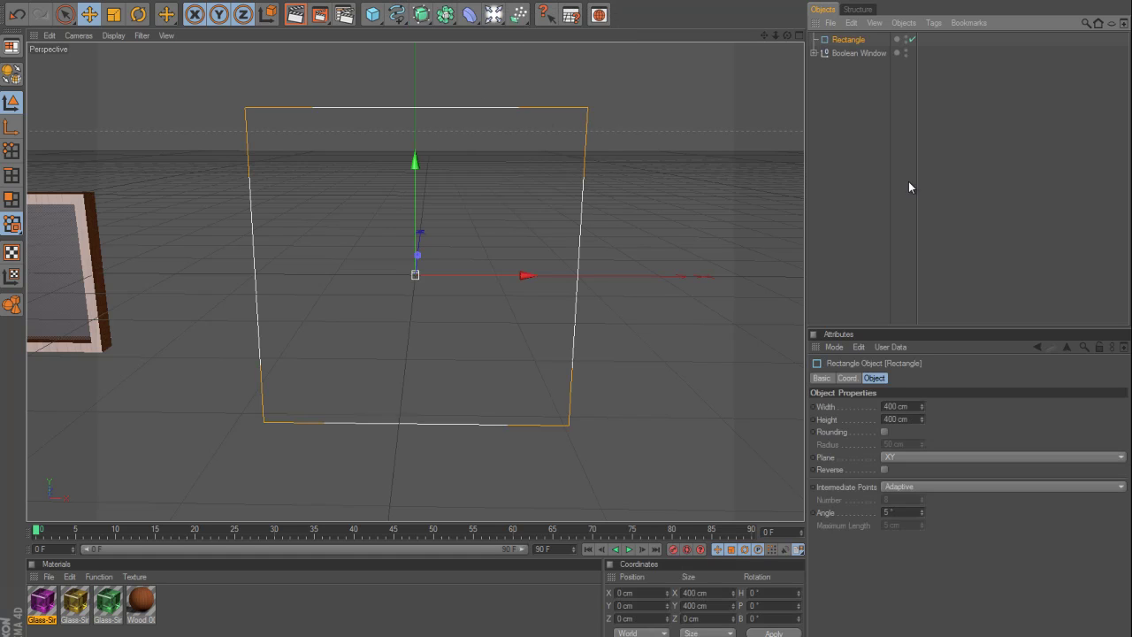
click(907, 406)
text(400)
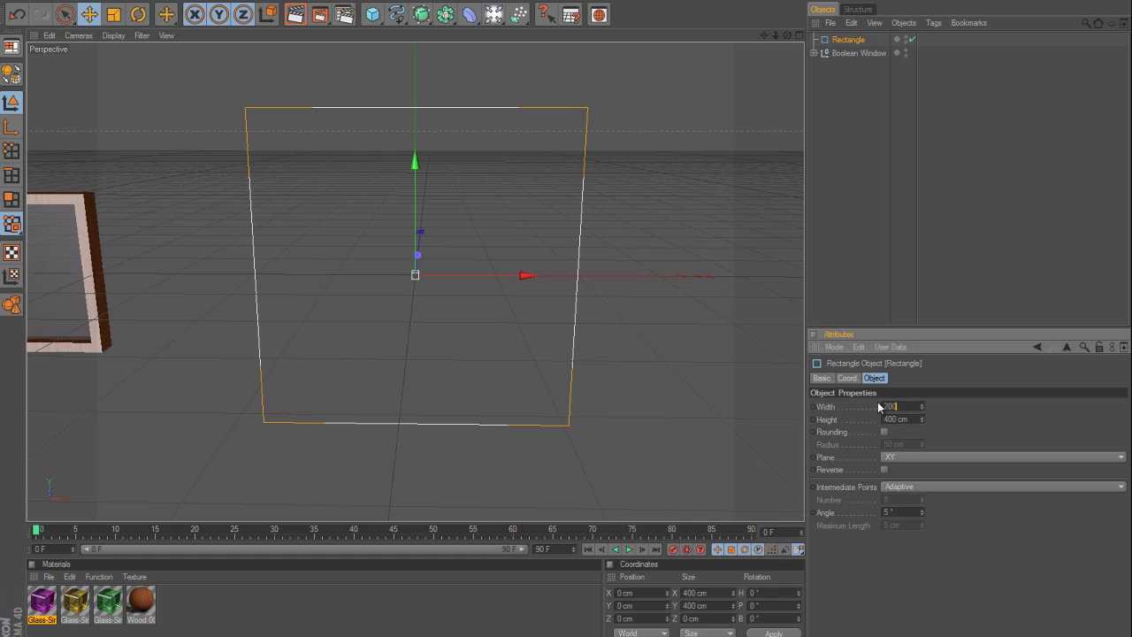
key(Tab)
text(20)
key(Return)
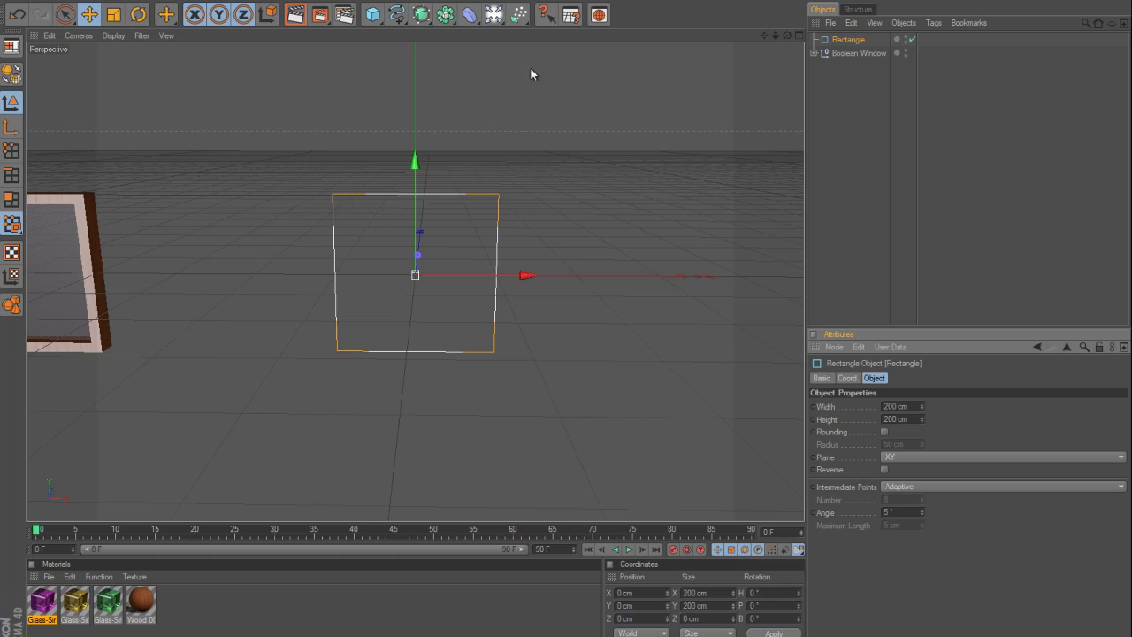
Duplicate the rectangle spline and set the copy's width and height to 175 cm.
ctrl+drag(842, 41, 843, 37)
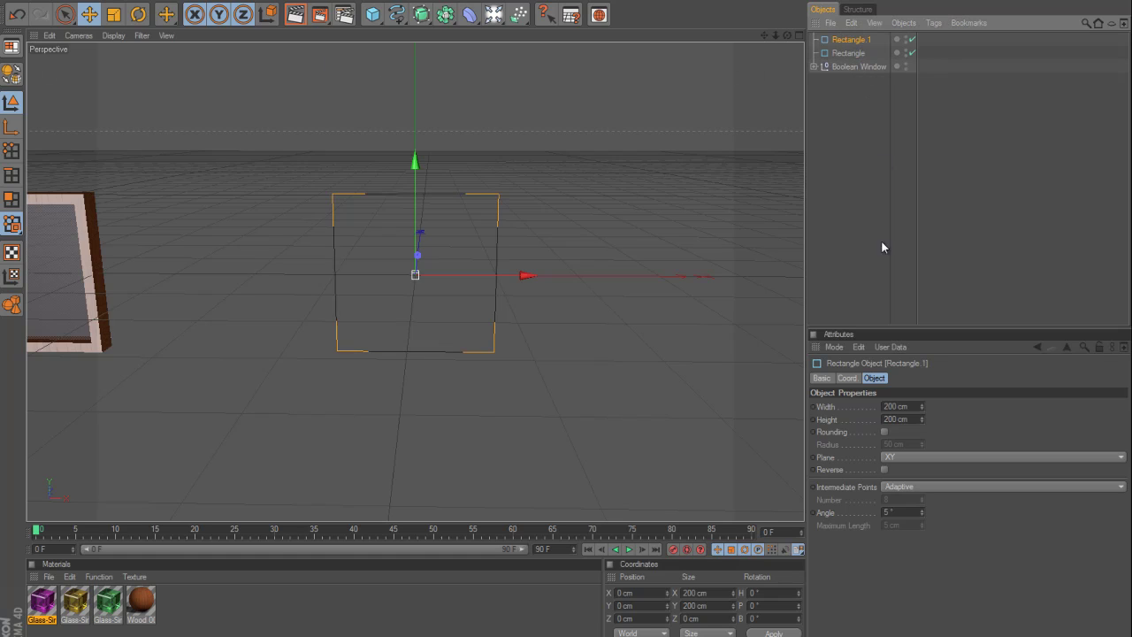
click(920, 407)
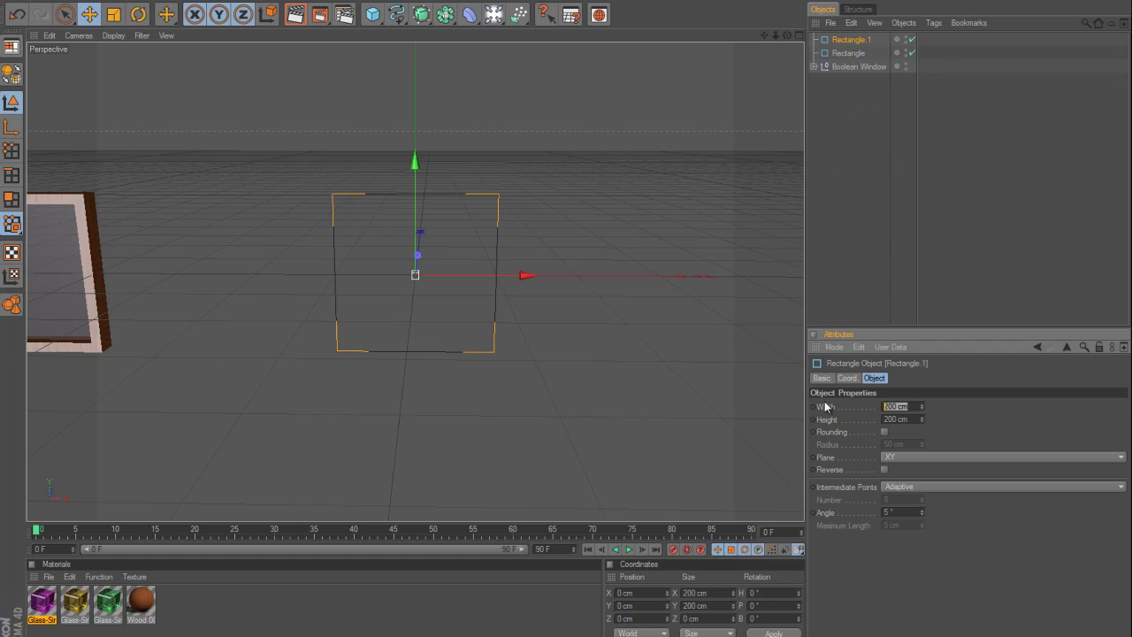
text(175)
key(Tab)
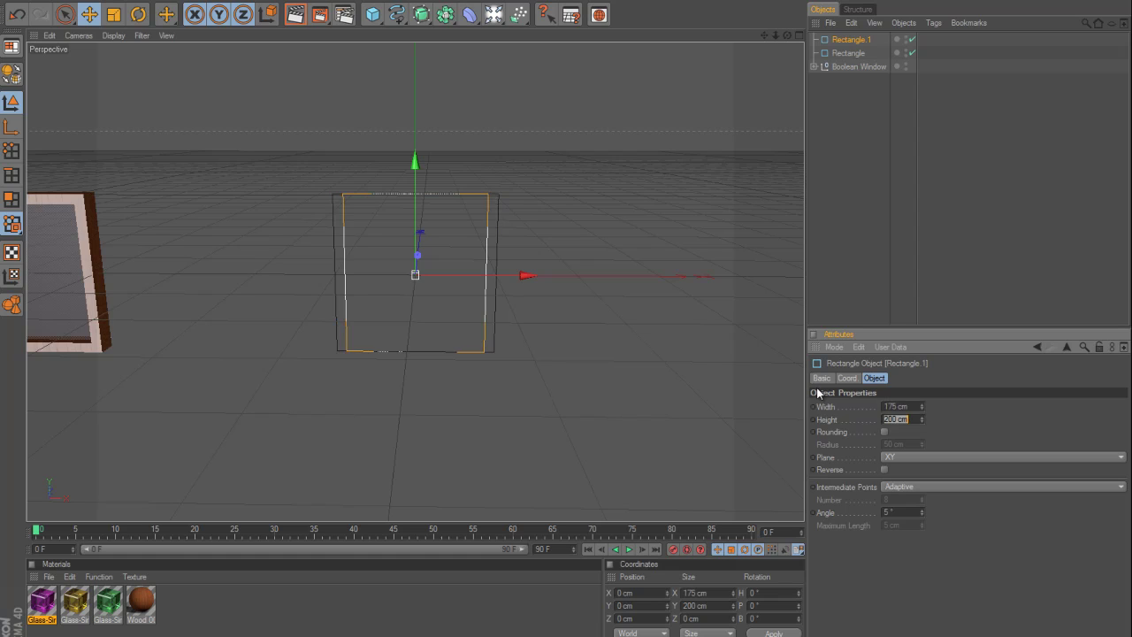
text(175)
key(Return)
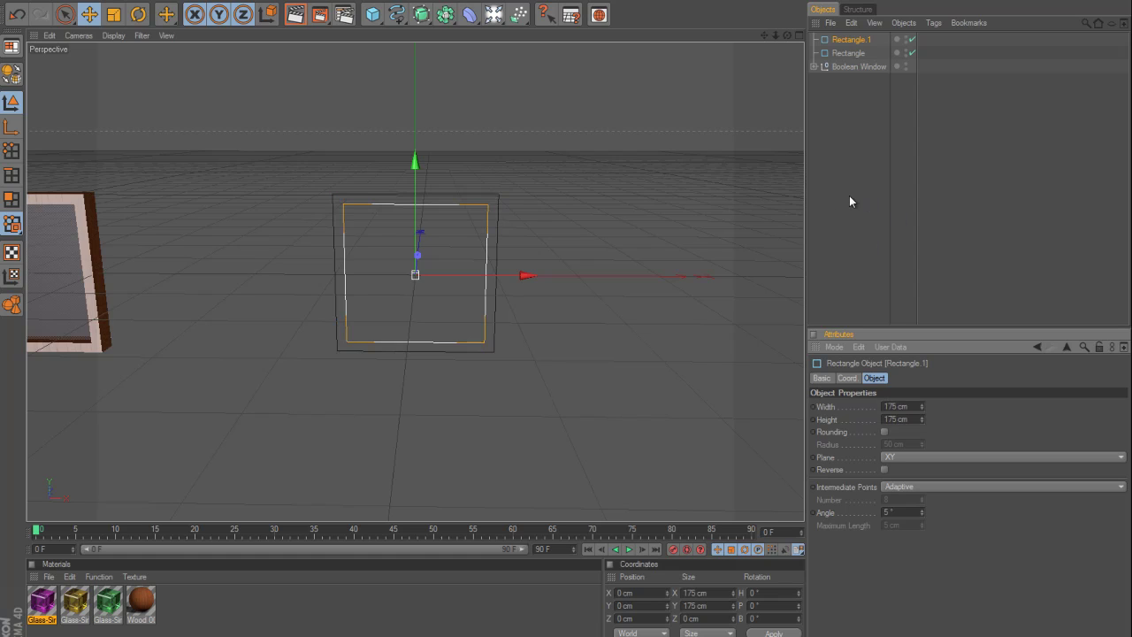
click(855, 133)
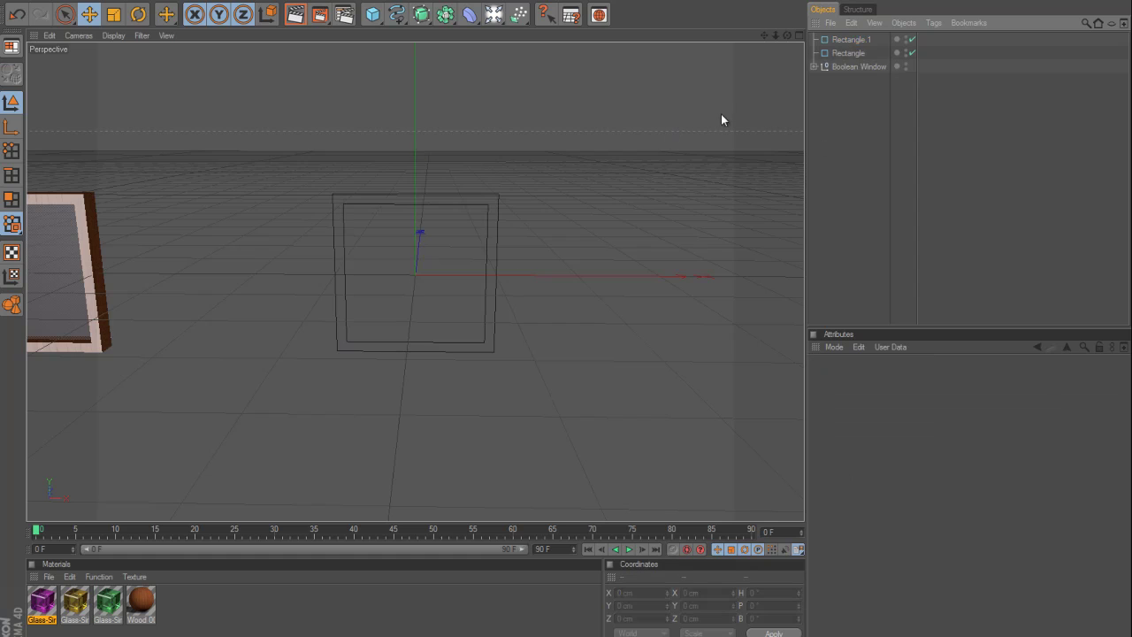
Make both rectangle splines editable and use Connect to create a combined spline from them.
click(855, 43)
ctrl+click(849, 53)
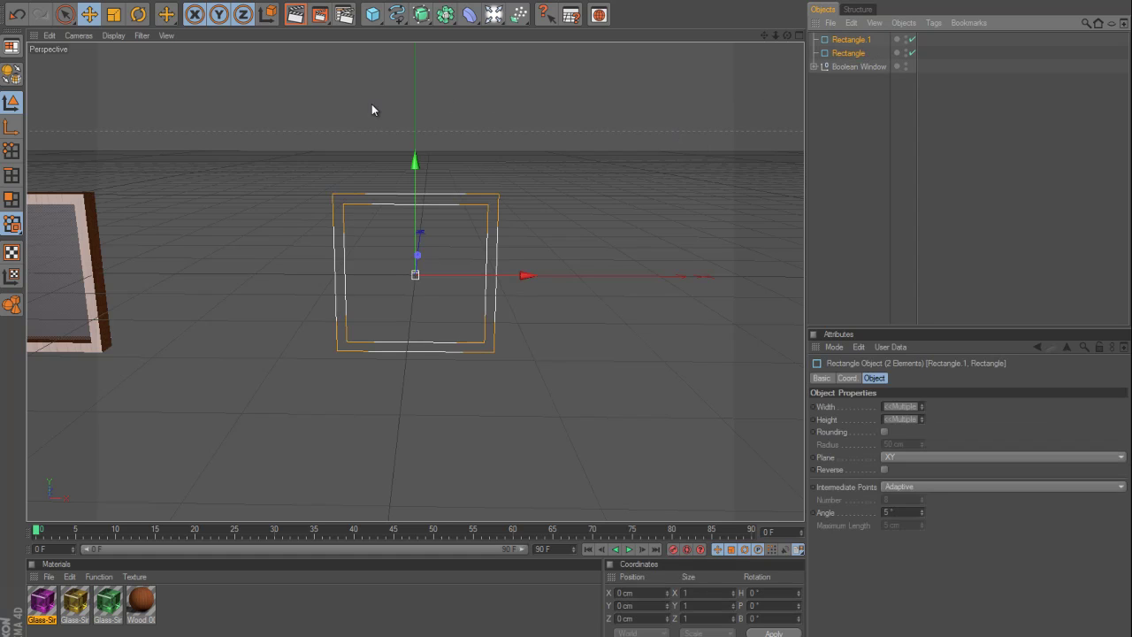
click(13, 79)
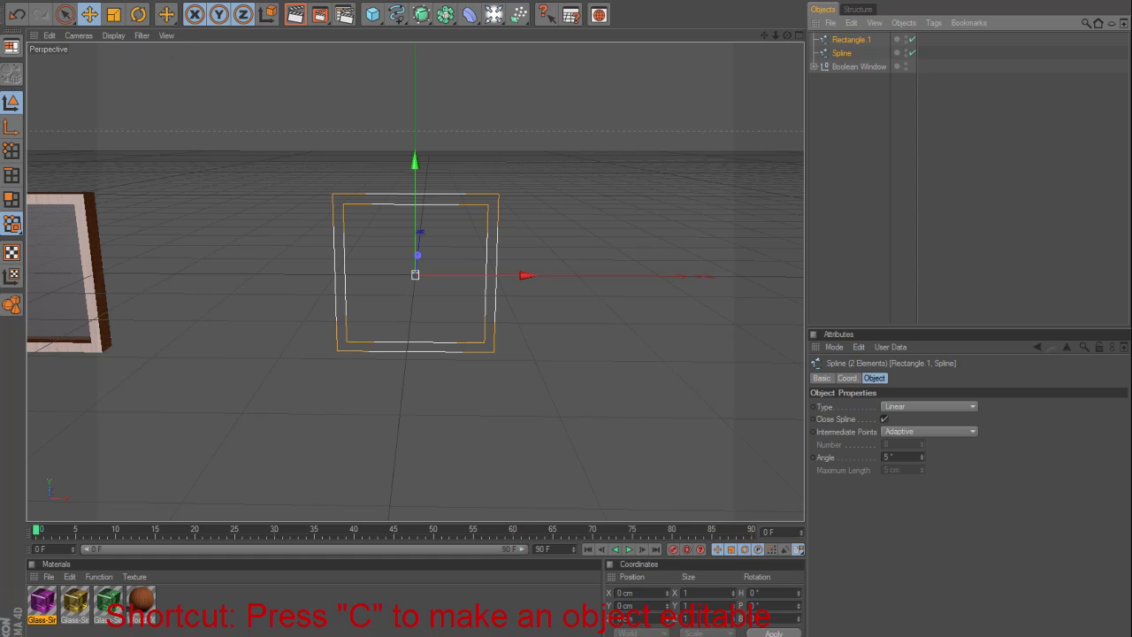
click(200, 2)
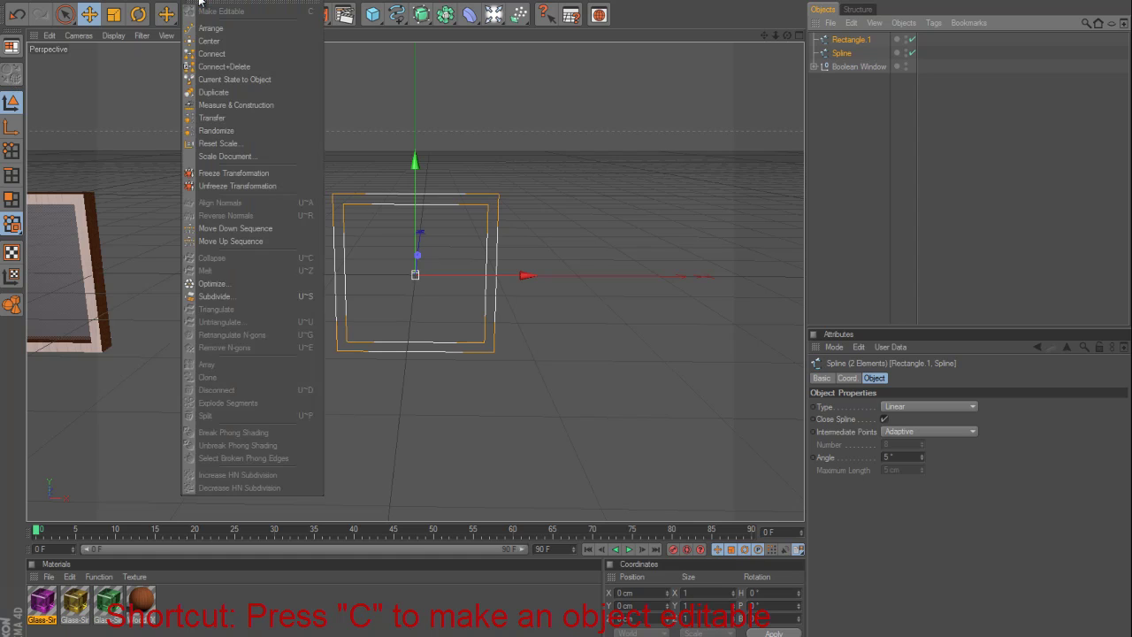
click(212, 54)
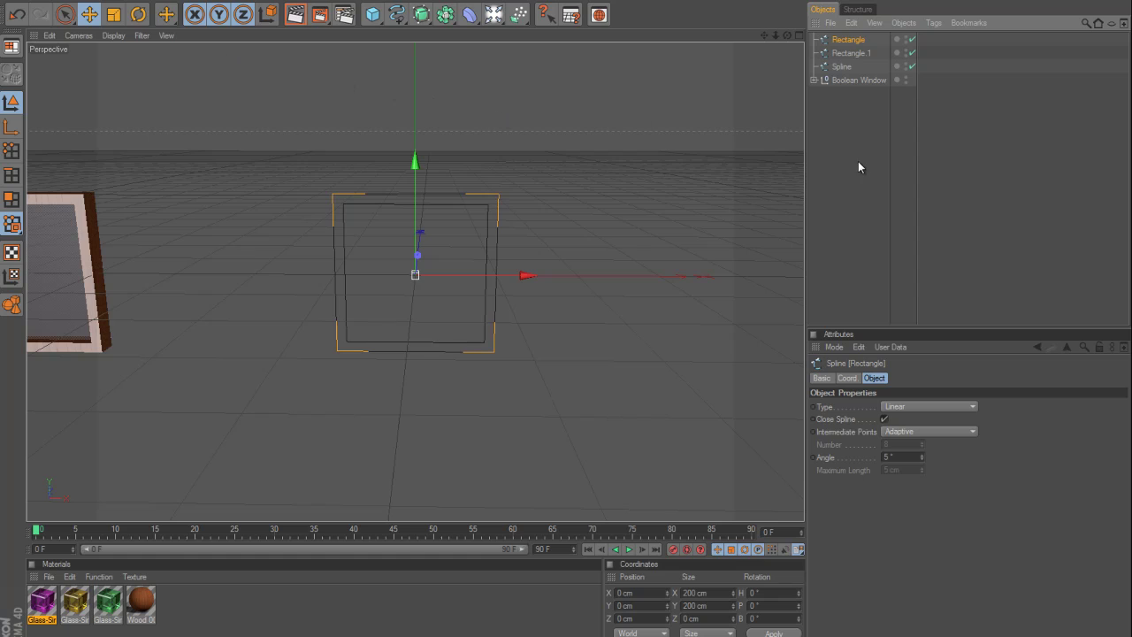
Delete the two original splines, Rectangle.1 and Spline, keeping only the connected Rectangle spline.
click(918, 118)
click(843, 53)
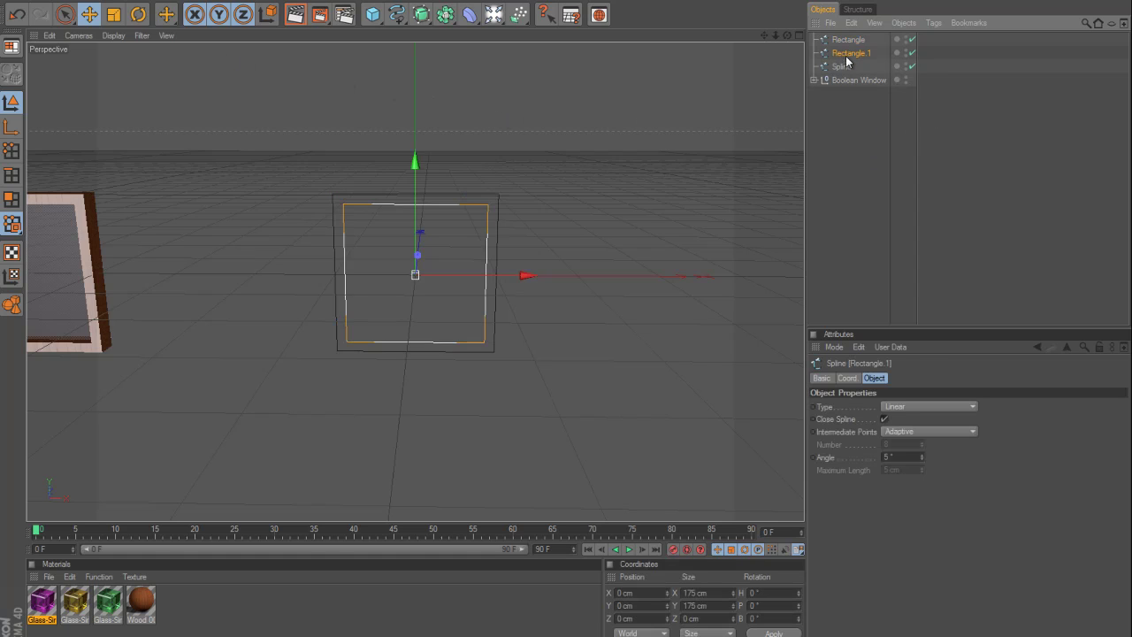
click(846, 67)
click(854, 40)
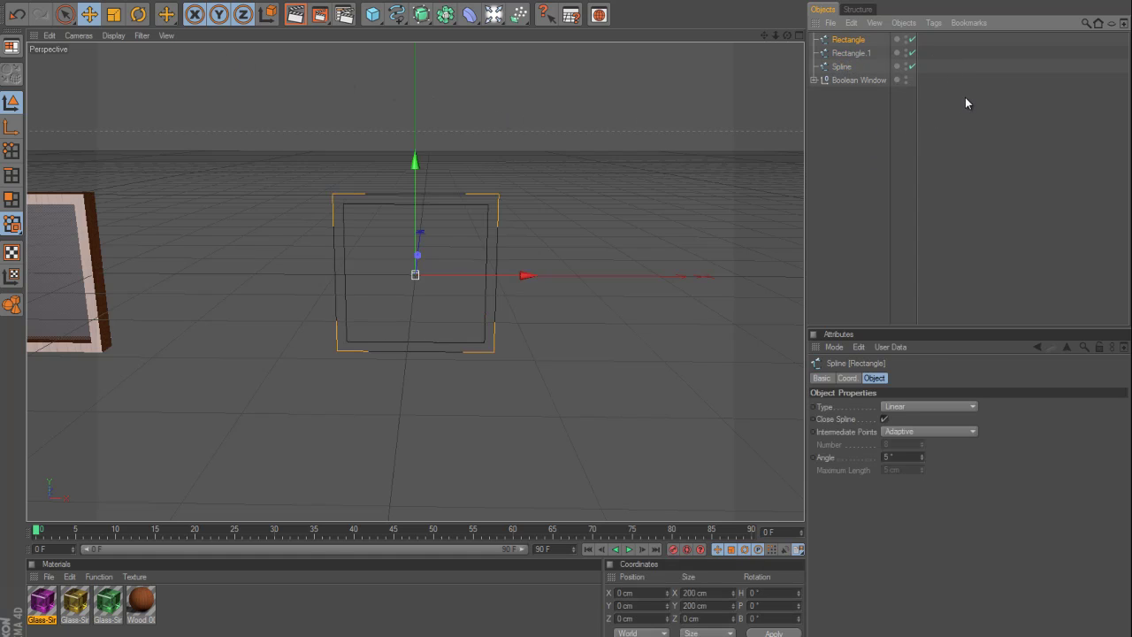
drag(920, 50, 828, 67)
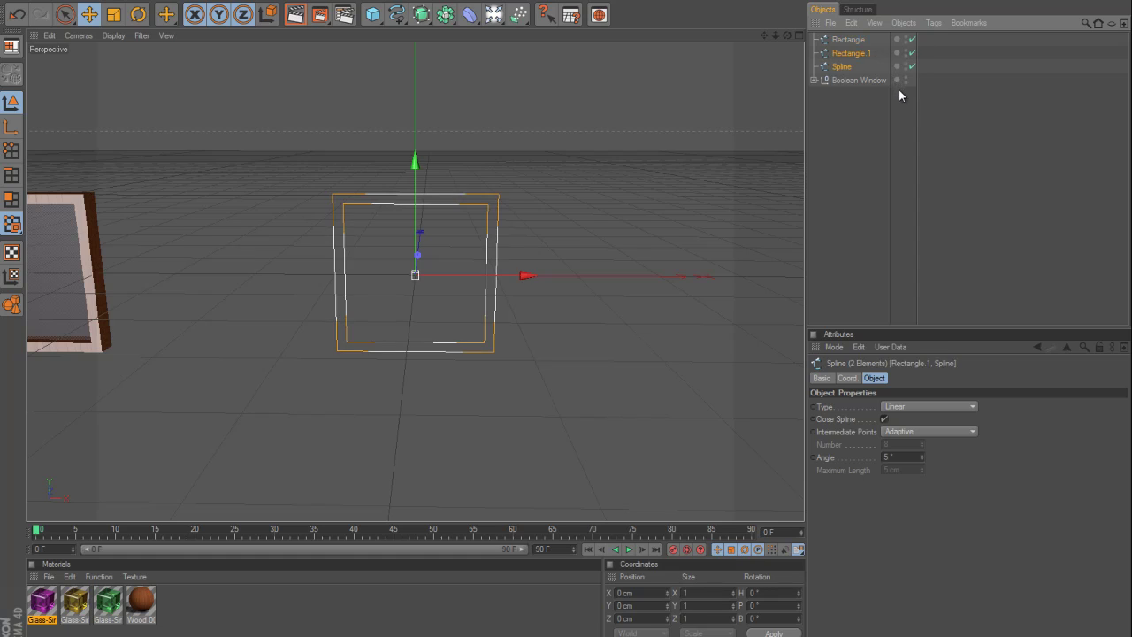
key(Delete)
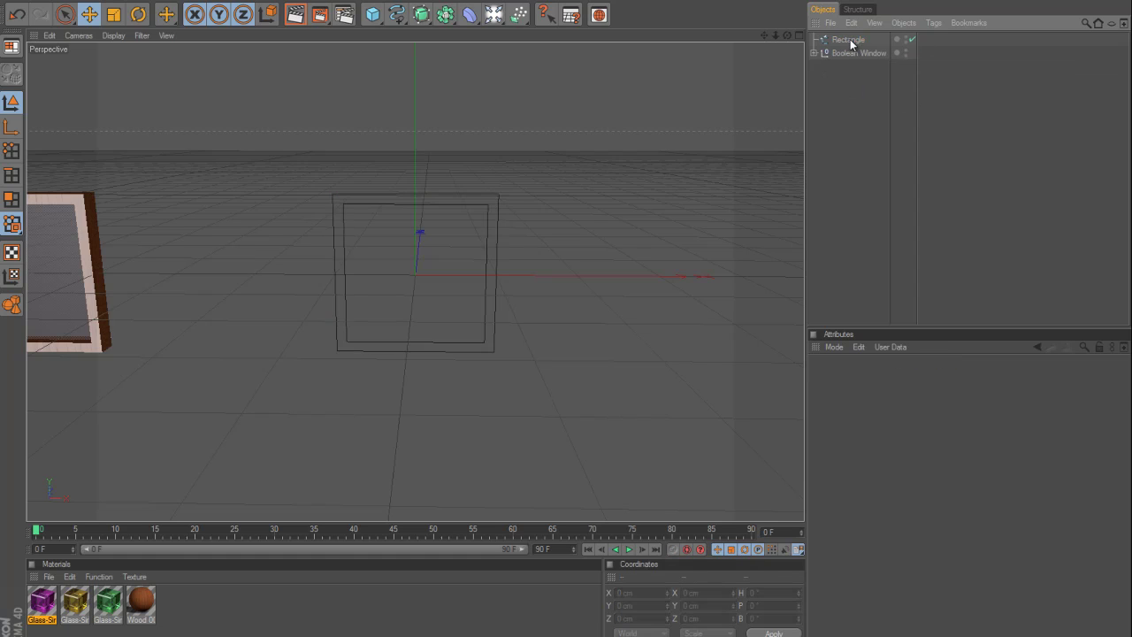
Add an Extrude NURBS as the parent of the connected Rectangle spline and render a preview of the frame.
click(851, 41)
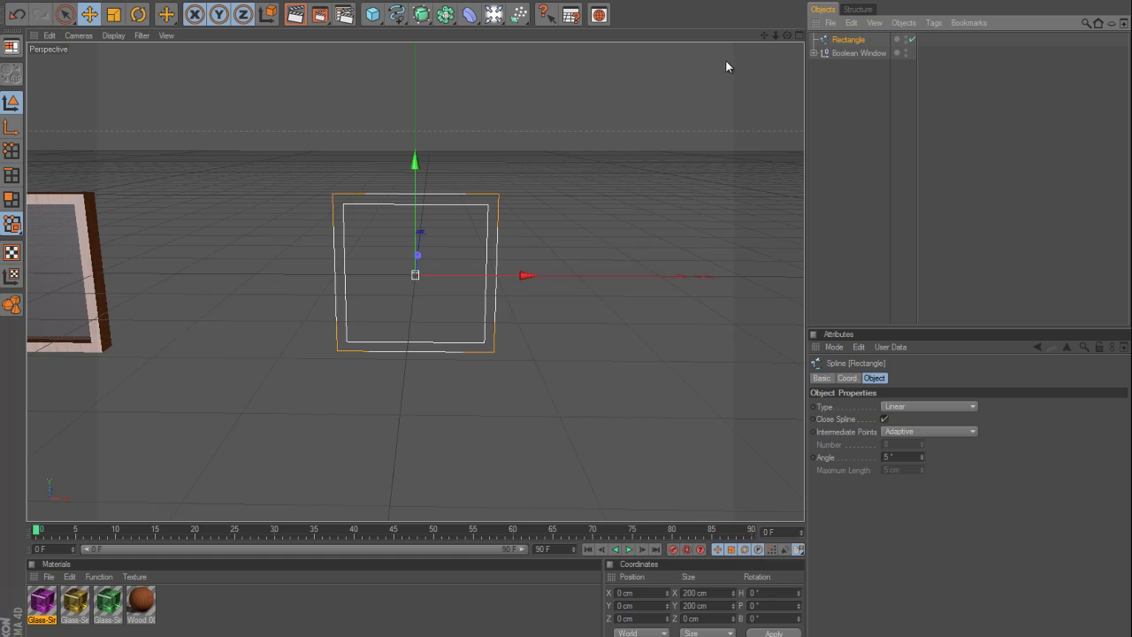
click(422, 17)
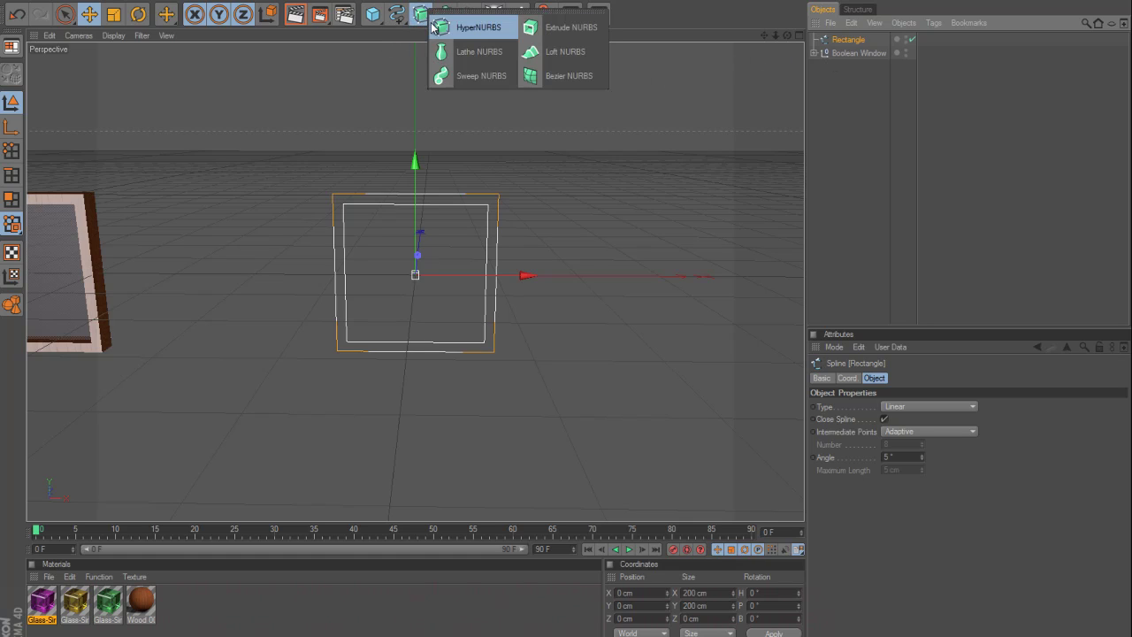
alt+click(568, 27)
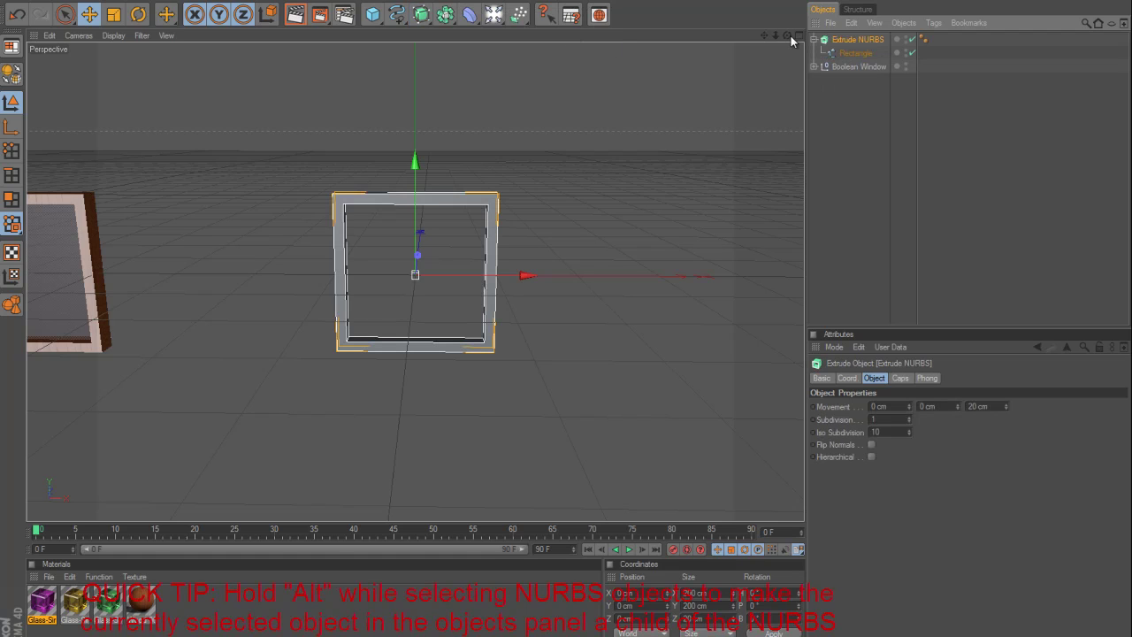
drag(784, 36, 577, 315)
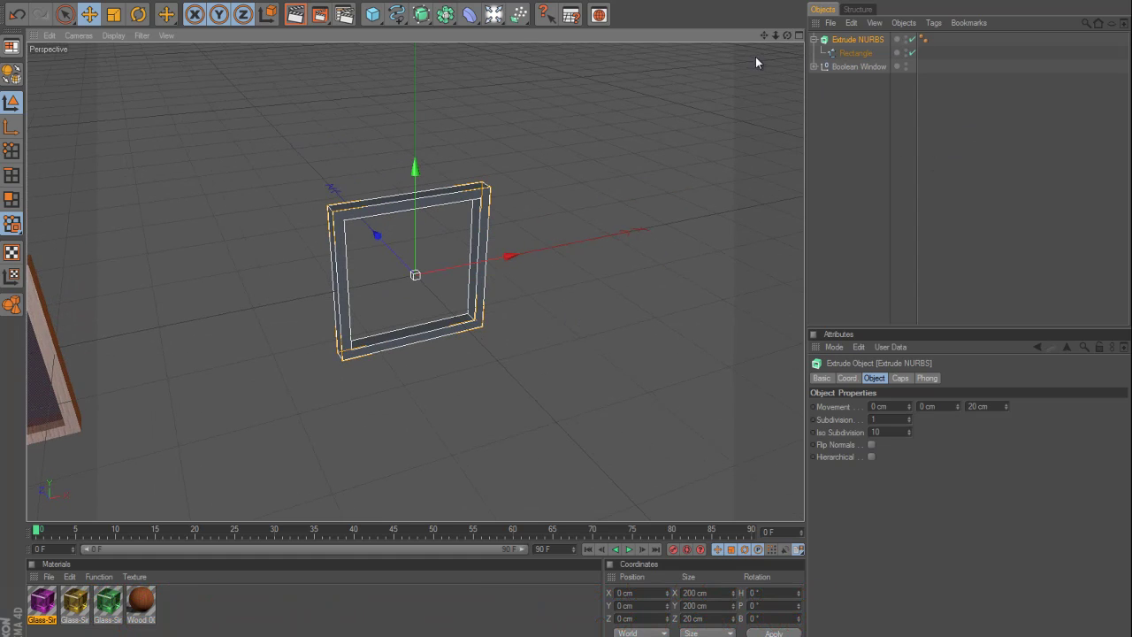
scroll(751, 99, down, 2)
drag(786, 36, 566, 315)
click(297, 17)
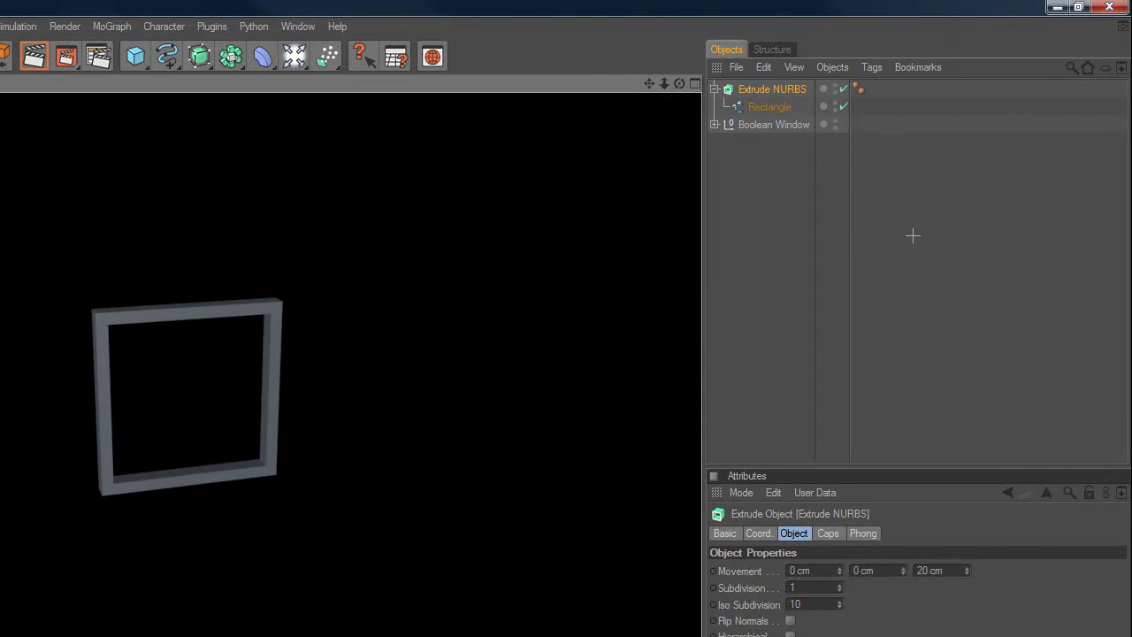
click(913, 235)
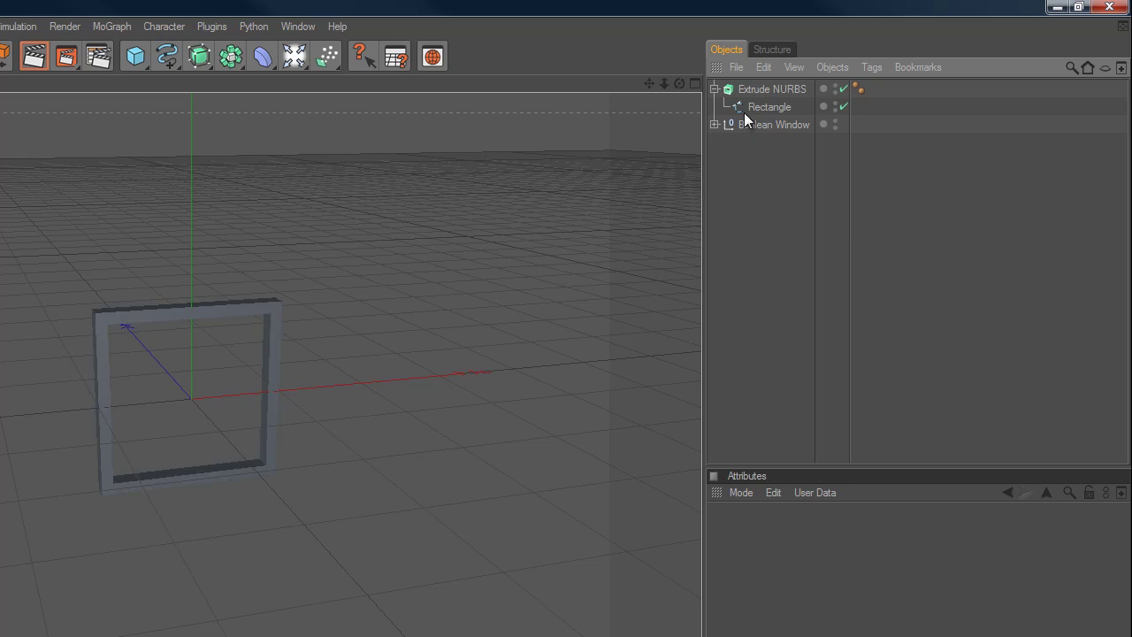
Add a plane oriented to +Z inside the extruded frame, with its width and height both set to 175 cm.
click(199, 55)
click(135, 56)
click(266, 107)
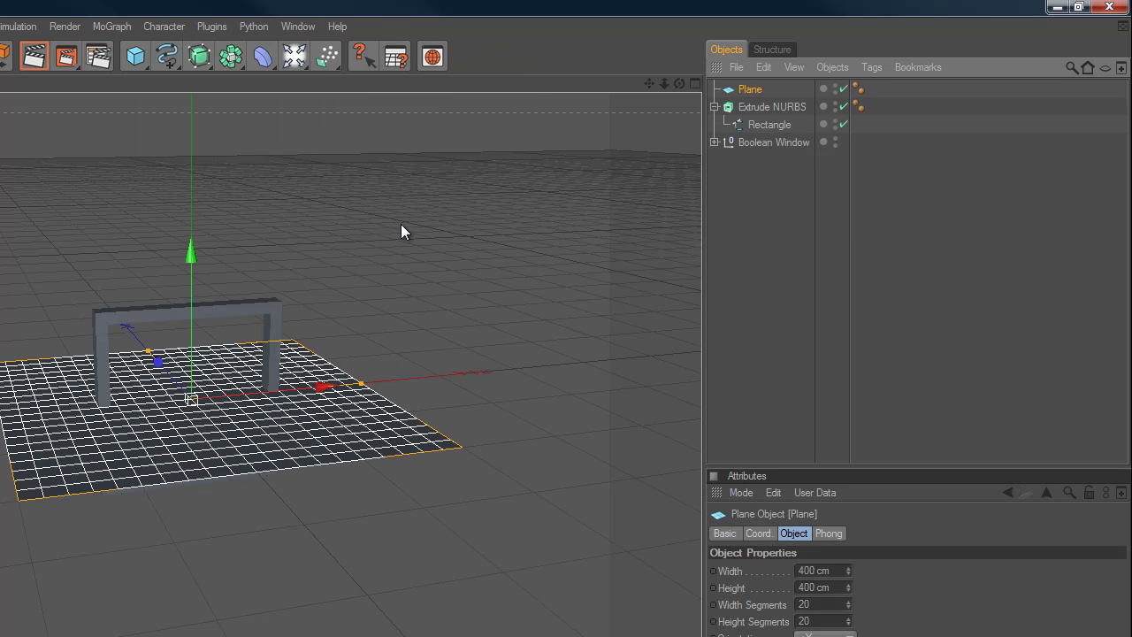
click(828, 633)
click(824, 636)
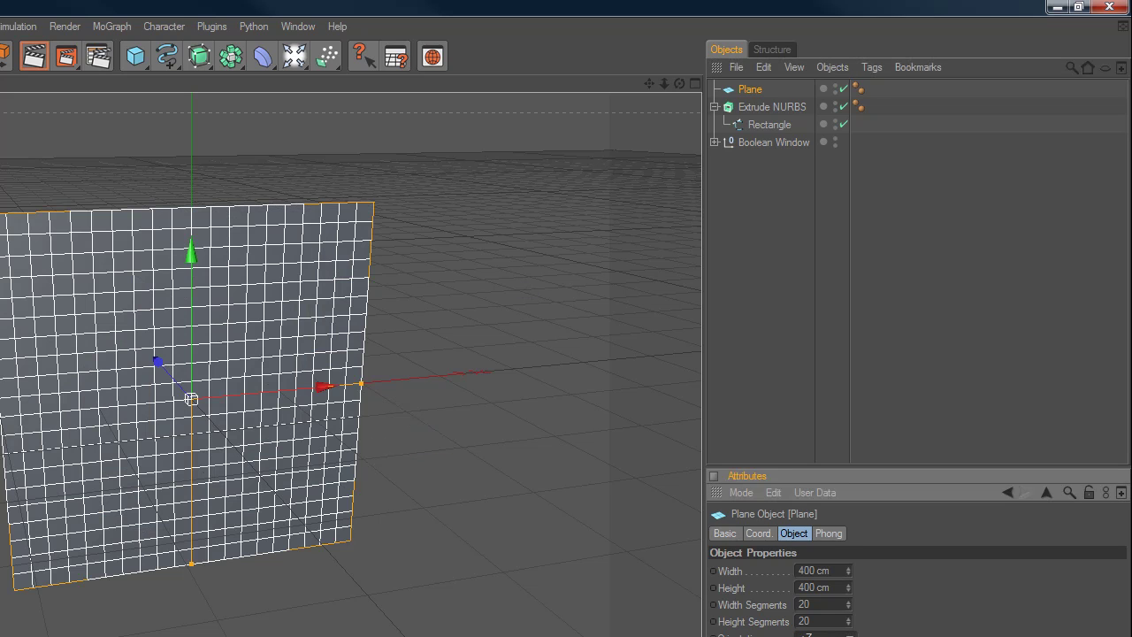
double_click(818, 571)
text(175)
key(Tab)
text(175)
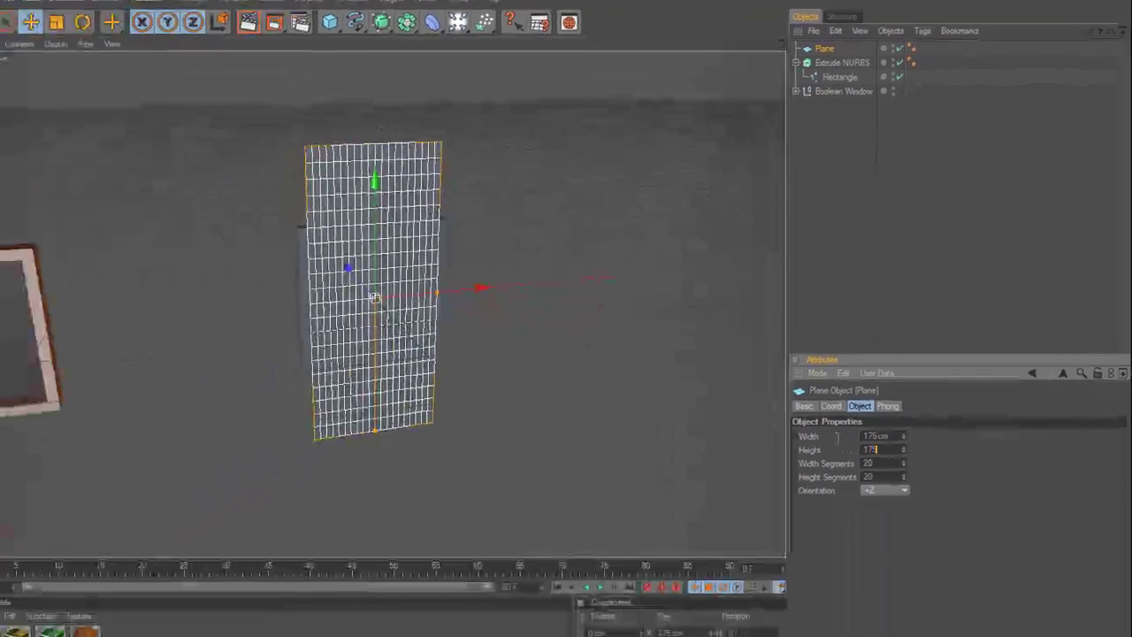
key(Return)
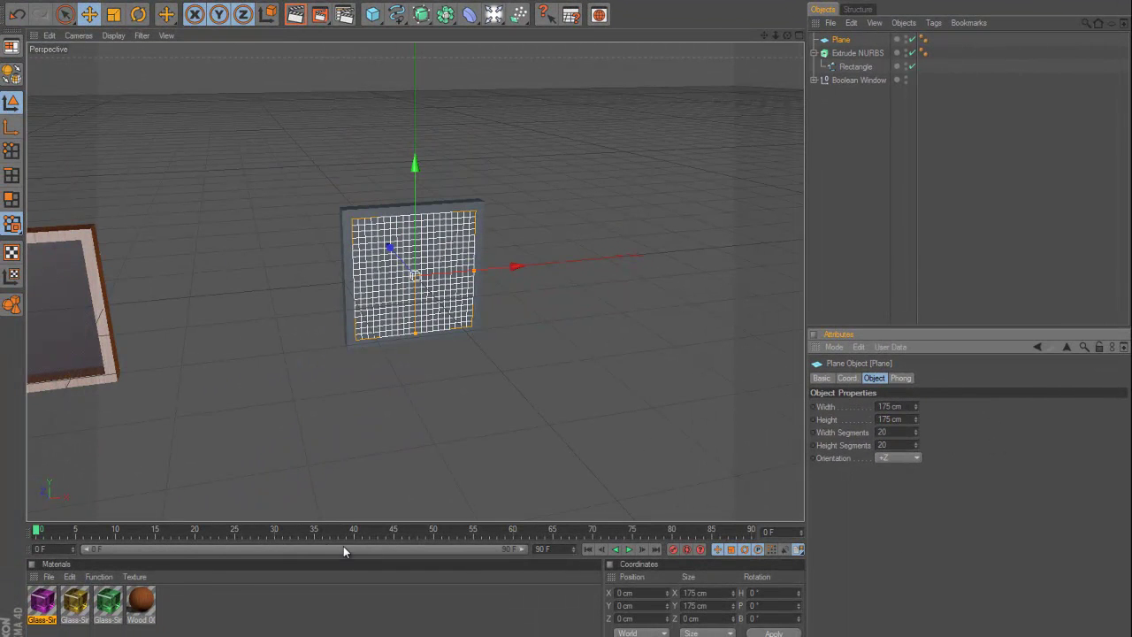
Apply the Glass-Simple-Green material to the plane and the Wood 002 material to the Extrude NURBS frame.
drag(117, 602, 380, 295)
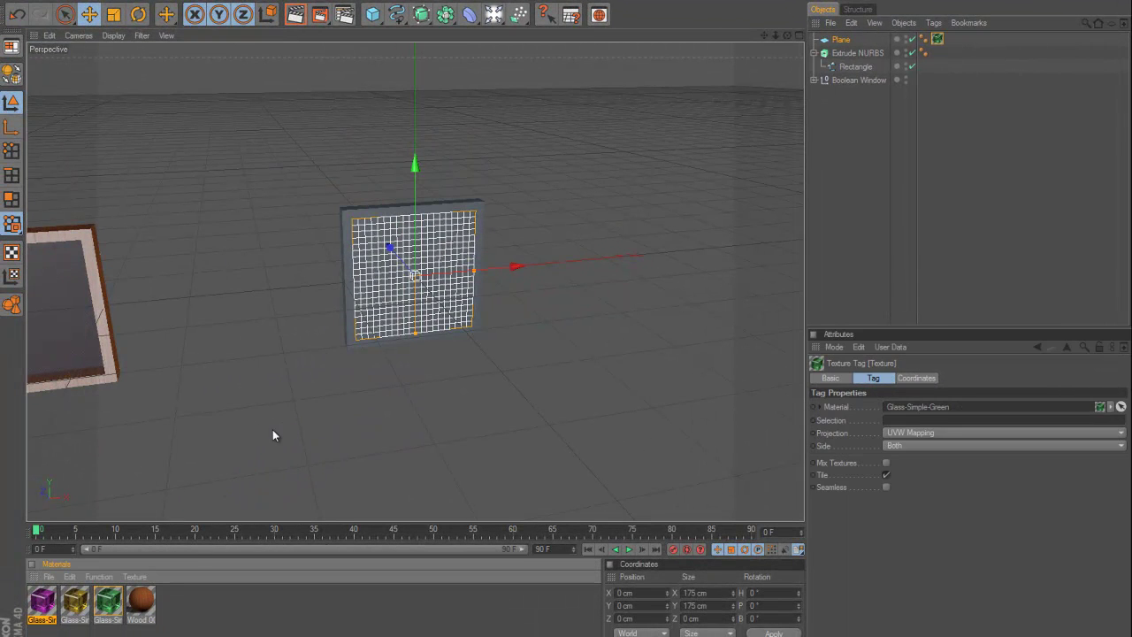
drag(145, 598, 654, 288)
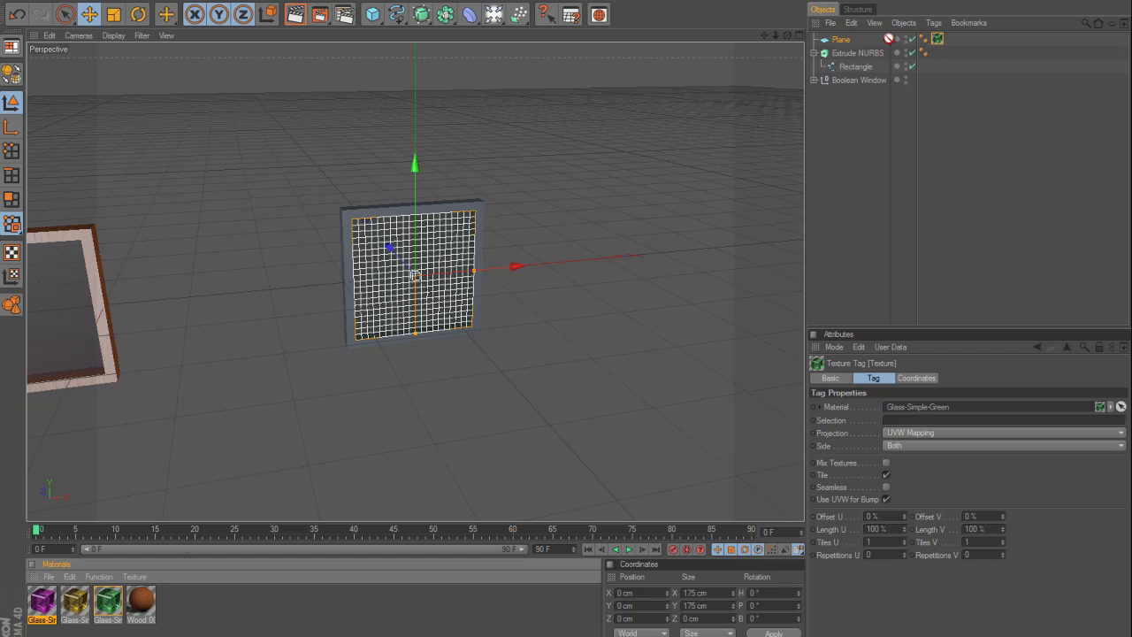
drag(889, 39, 840, 59)
click(813, 53)
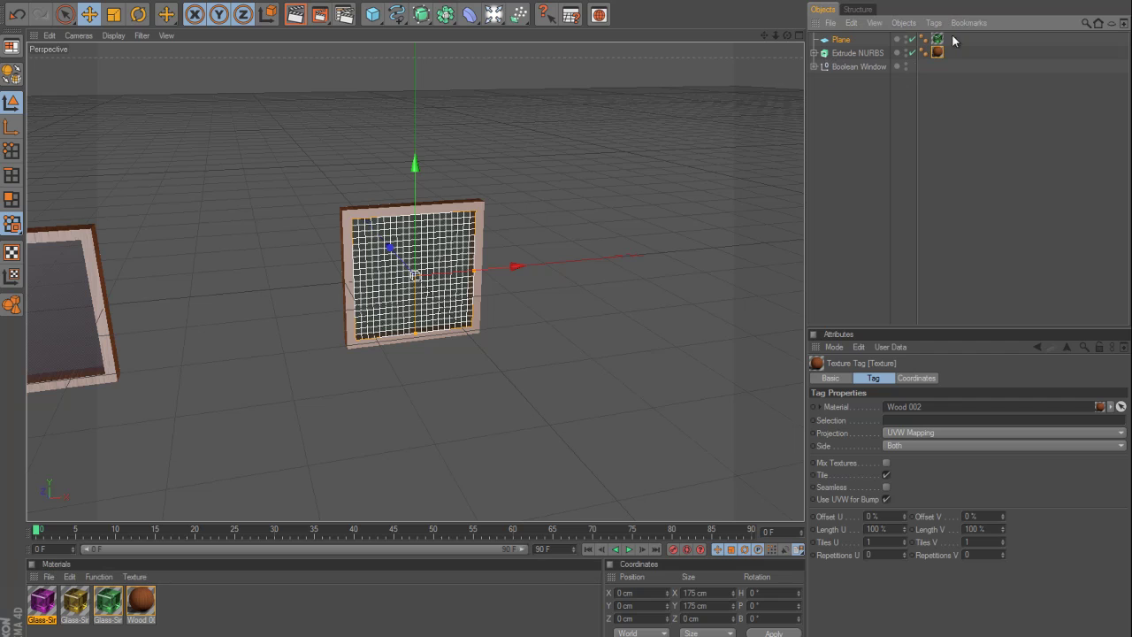
Group the plane and the Extrude NURBS into a null and rename it "Extrude Nurbs window".
drag(953, 37, 847, 54)
key(alt+g)
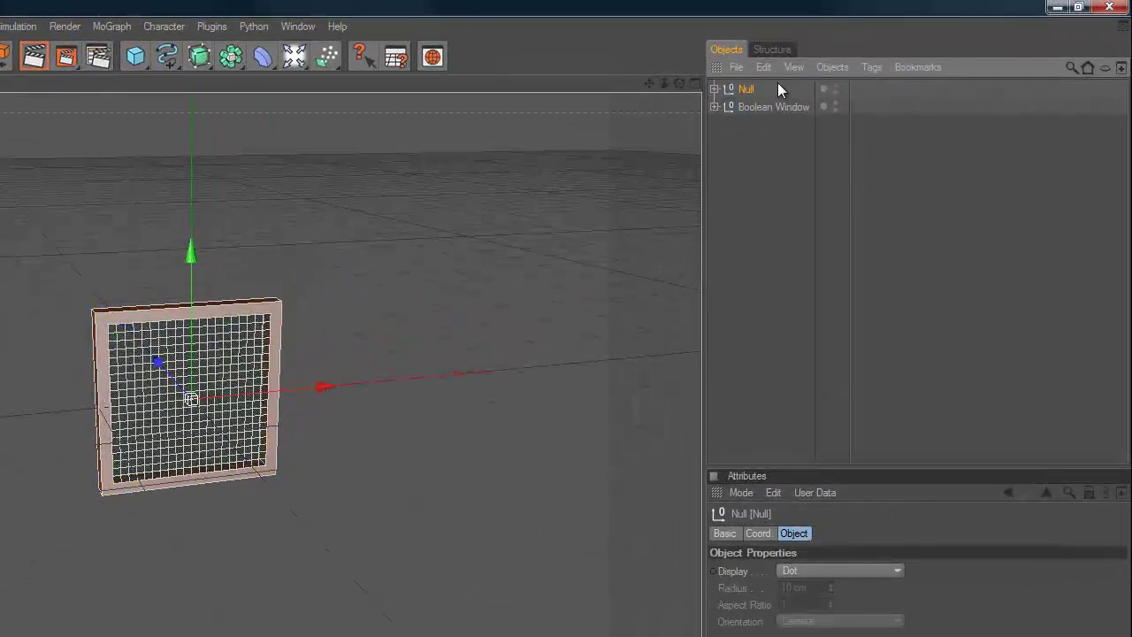
double_click(772, 79)
text(Extrude Nrb)
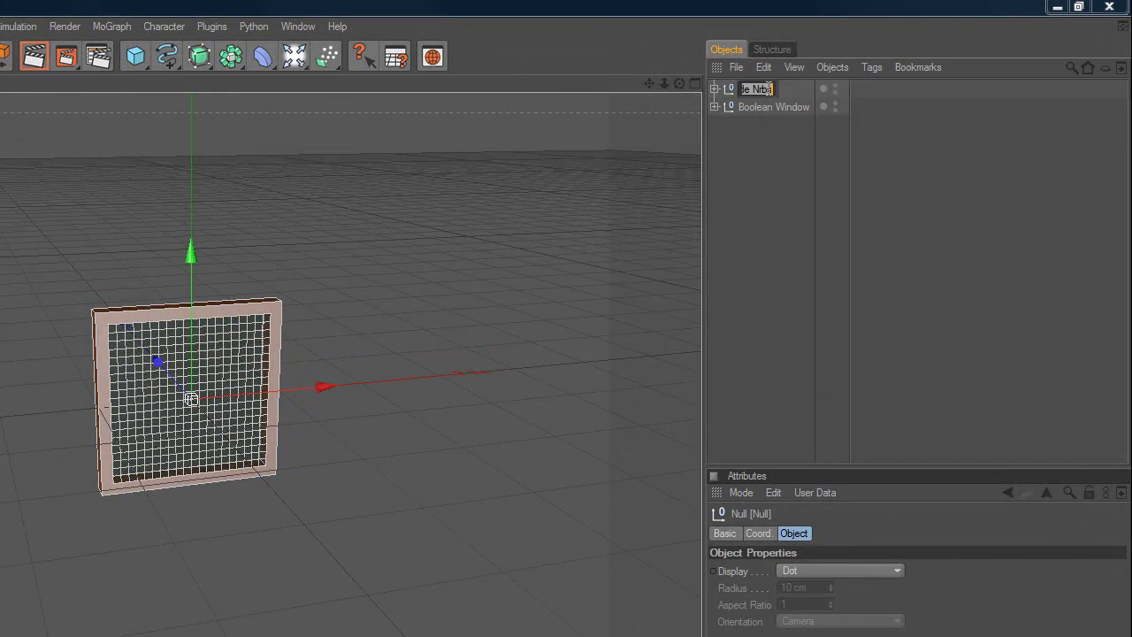
text(E)
text(xtrude Nurbs)
text( Window)
key(Return)
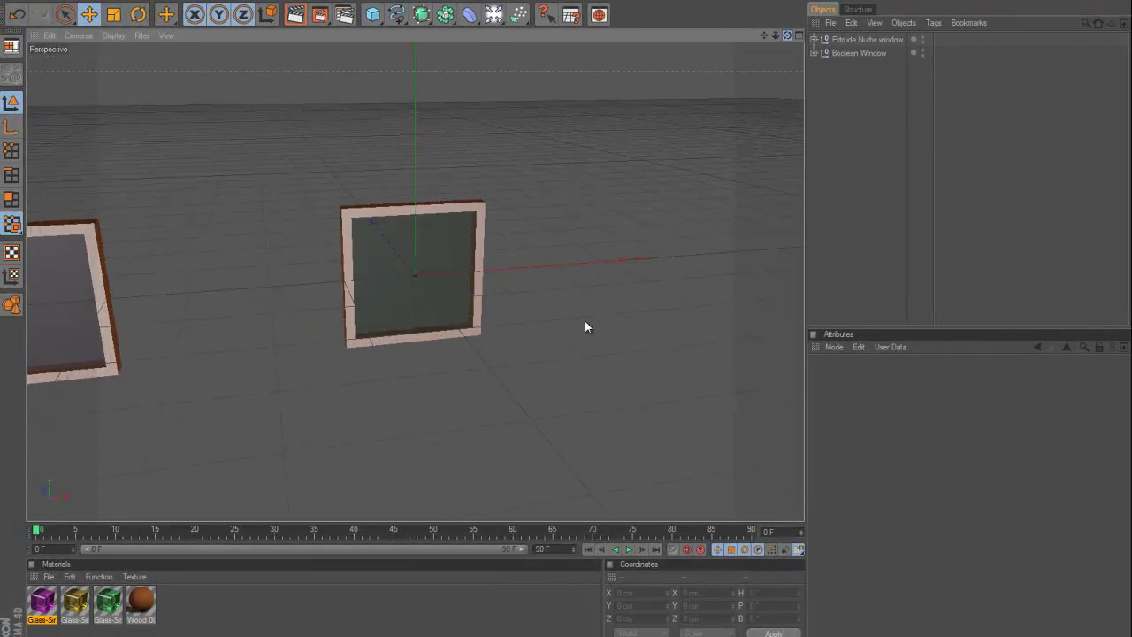
Render previews of the two windows and examine the wood grain on their frames up close.
click(296, 15)
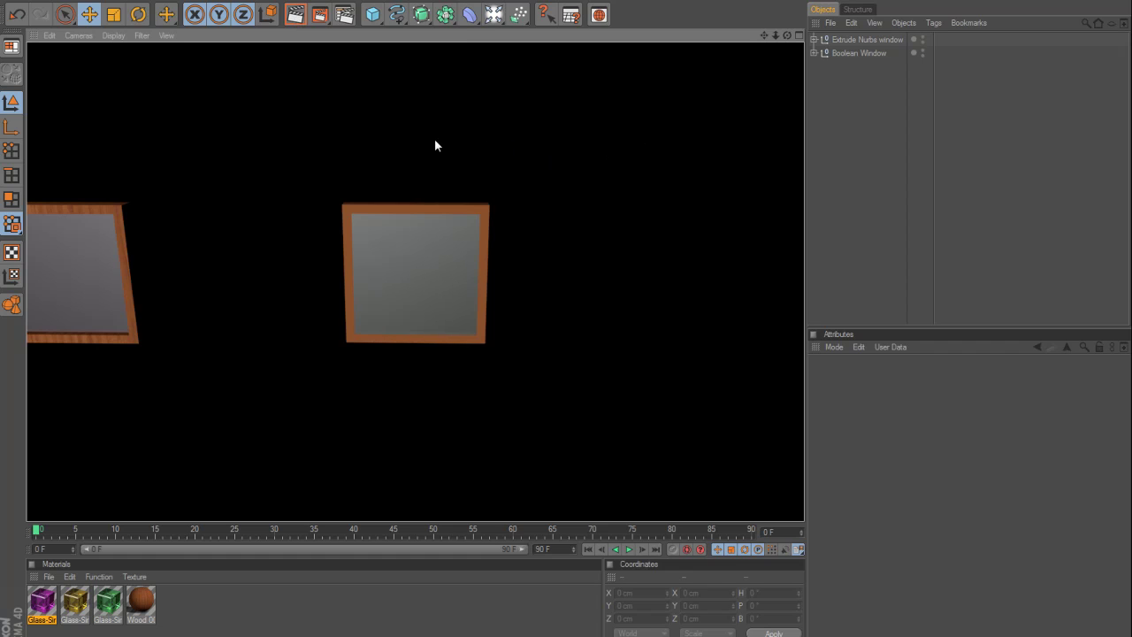
drag(765, 35, 564, 315)
scroll(684, 134, up, 2)
scroll(684, 135, up, 8)
scroll(713, 126, down, 1)
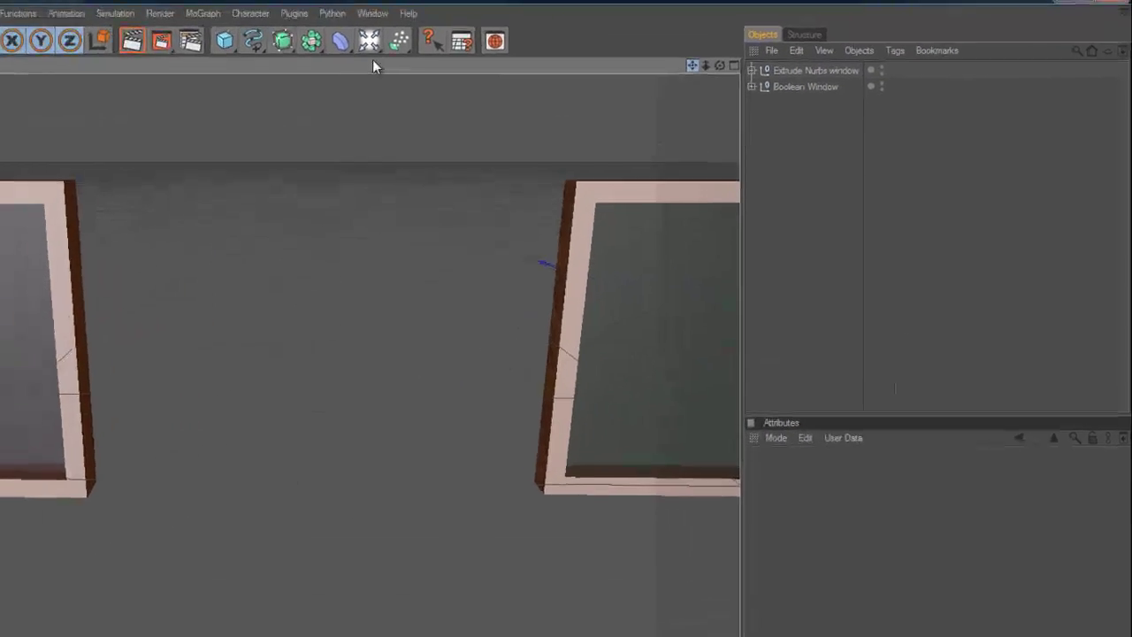
click(29, 59)
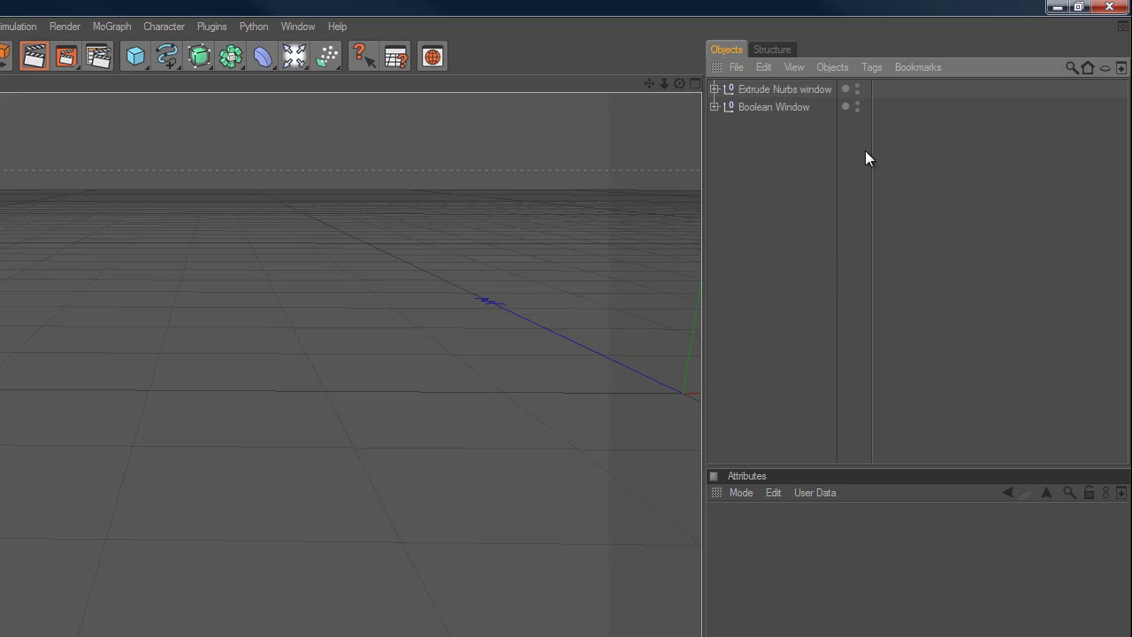
Set the projection of the Extrude NURBS frame's wood texture to Cubic and render a preview.
click(779, 90)
click(715, 90)
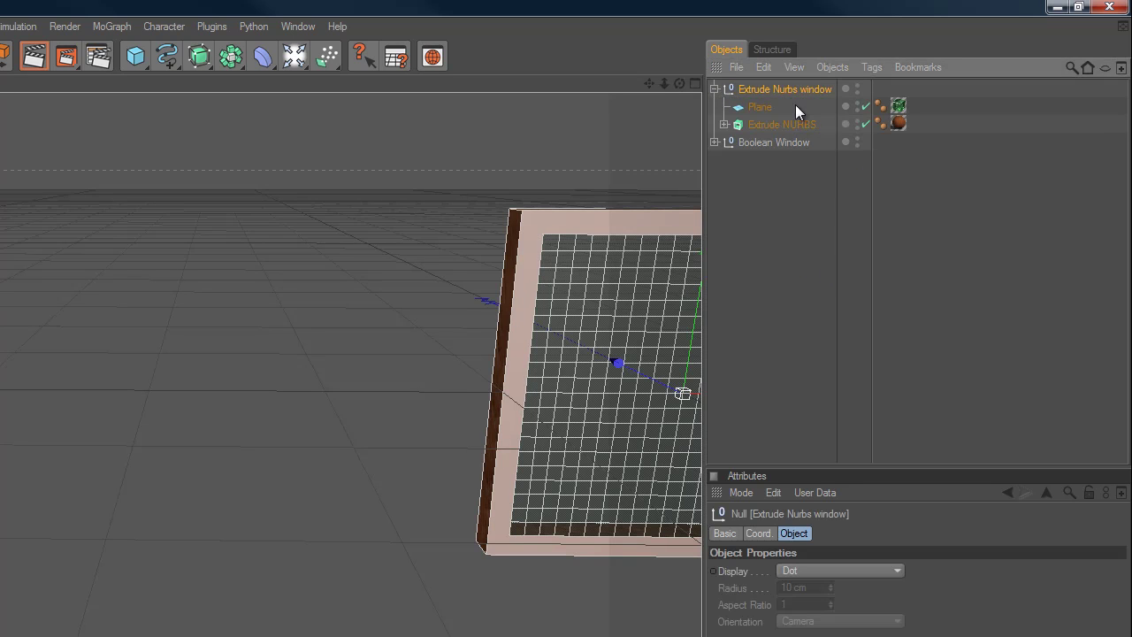
click(897, 125)
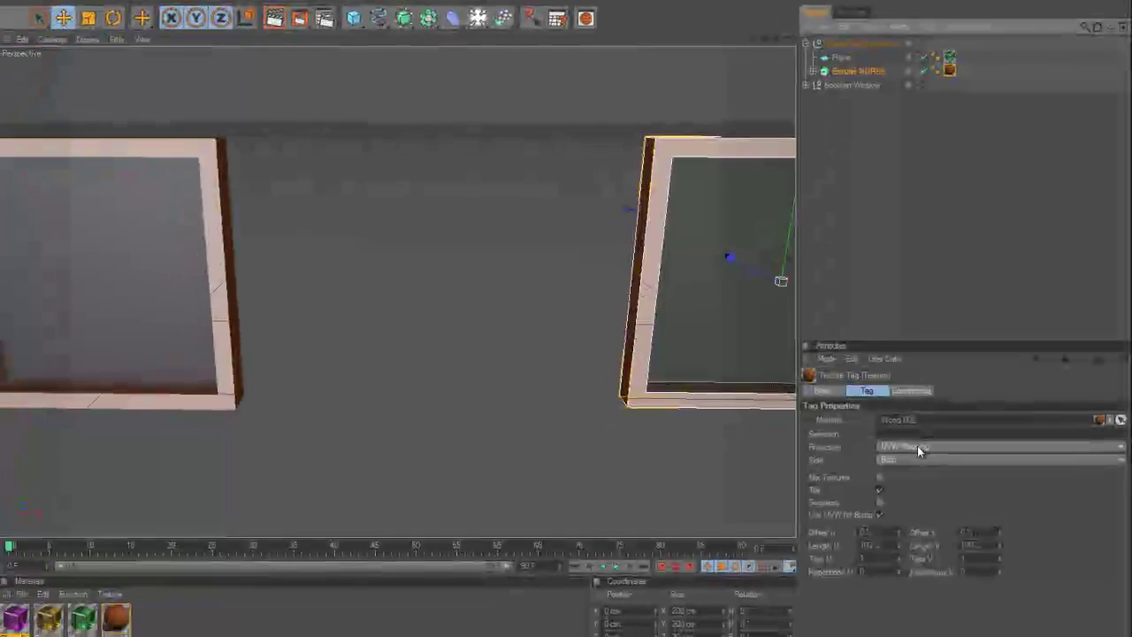
click(916, 447)
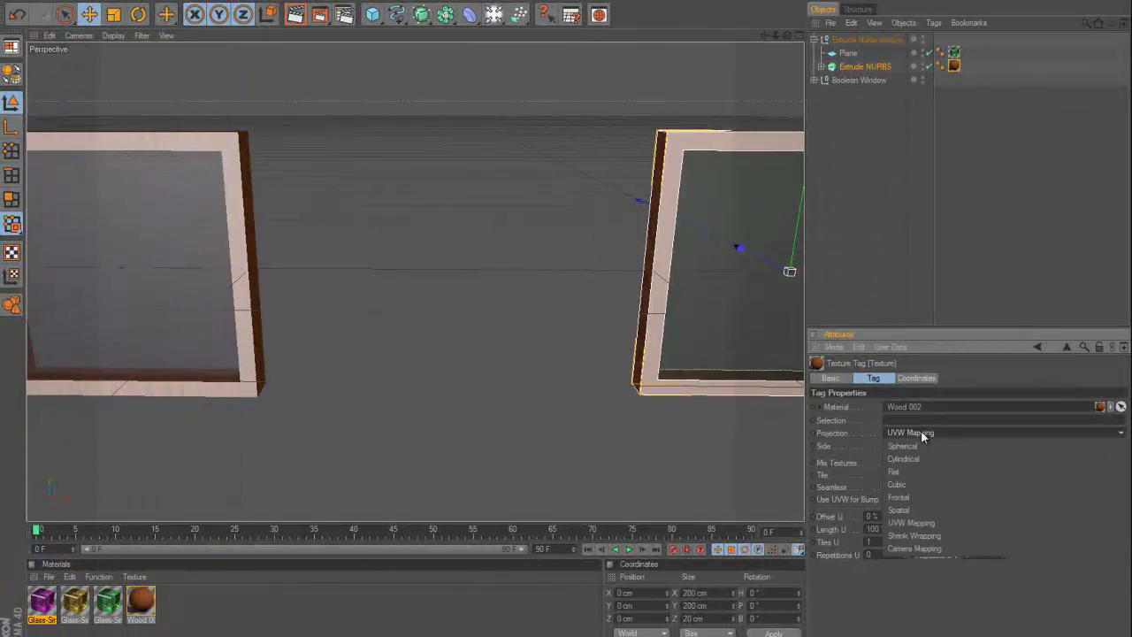
click(910, 484)
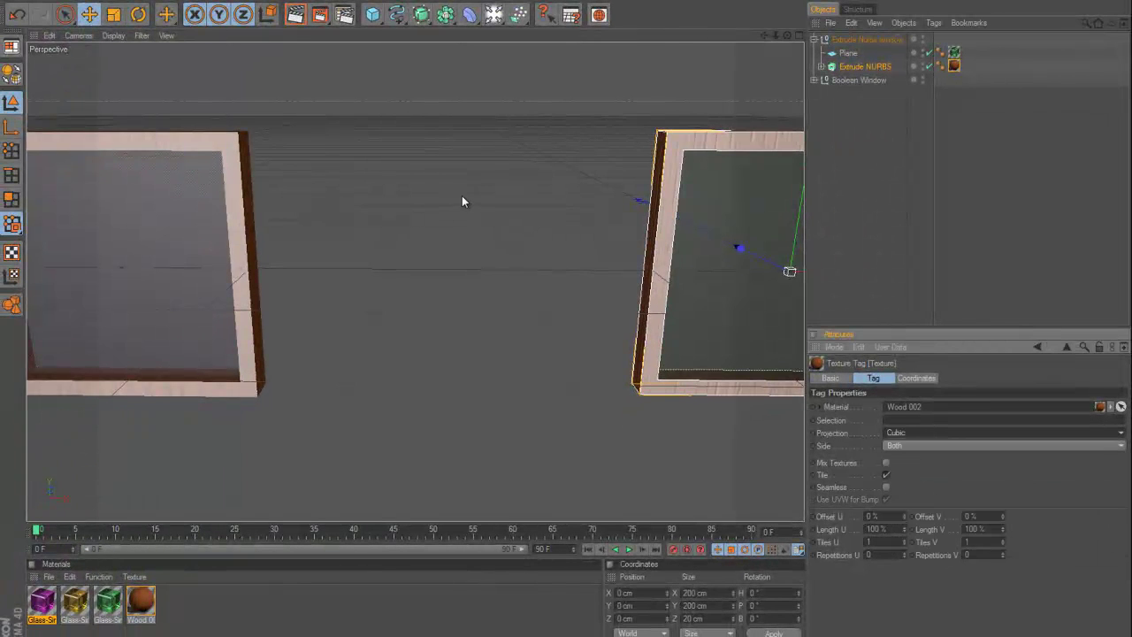
click(286, 19)
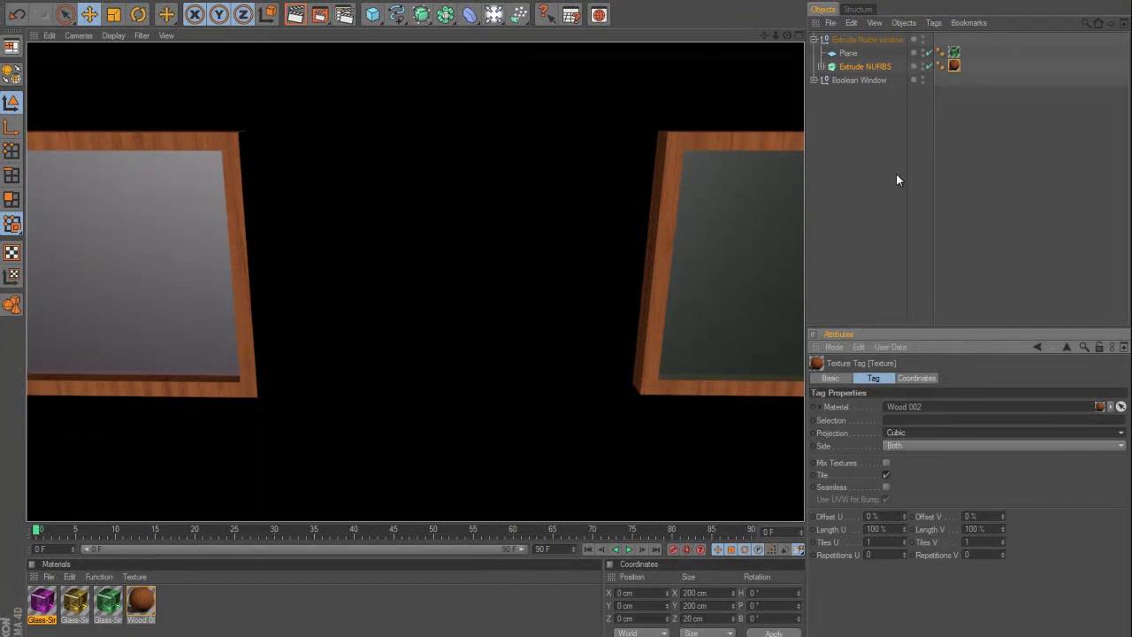
click(958, 163)
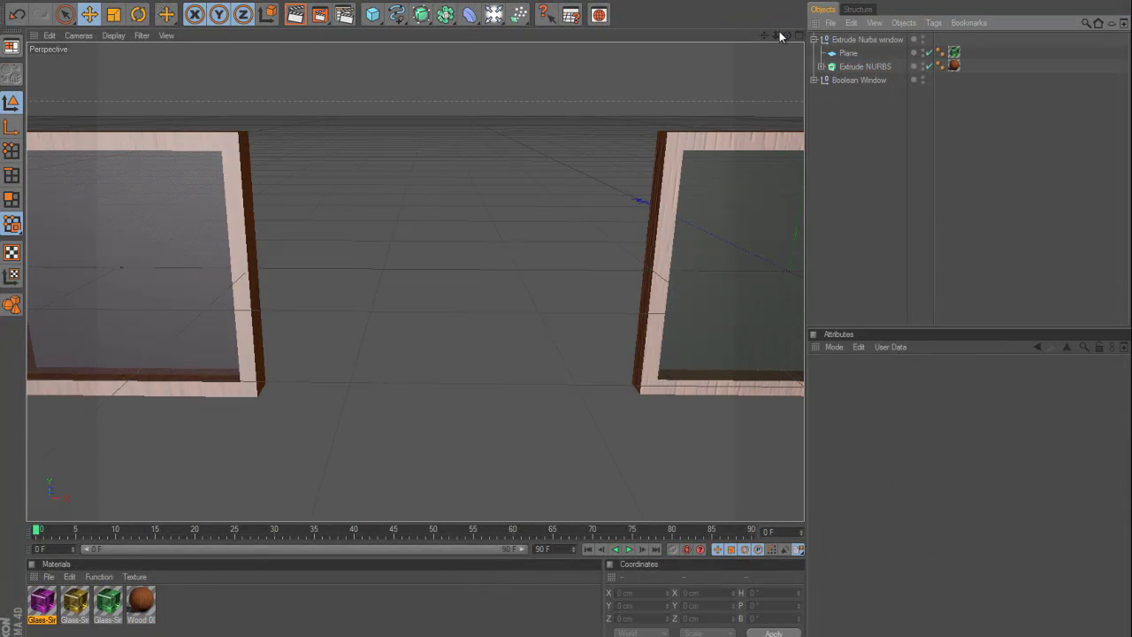
Move both window groups together along the negative X axis to free the space at the origin.
scroll(617, 142, down, 8)
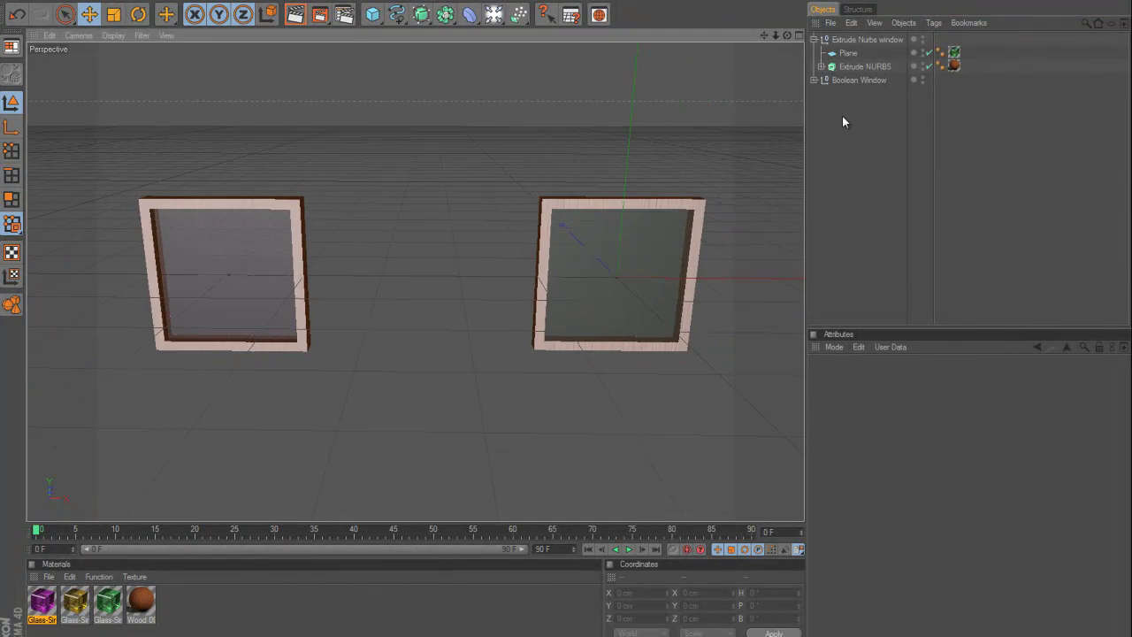
click(814, 40)
drag(865, 74, 820, 42)
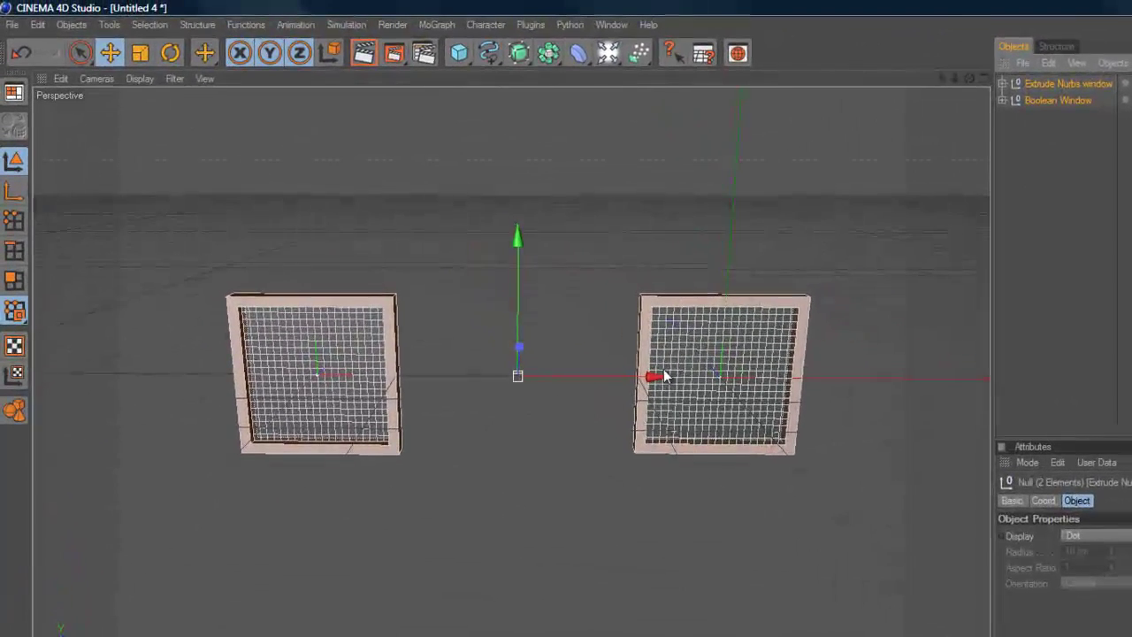
drag(607, 340, 598, 373)
drag(653, 428, 688, 430)
drag(969, 78, 695, 427)
drag(941, 78, 797, 442)
click(1014, 140)
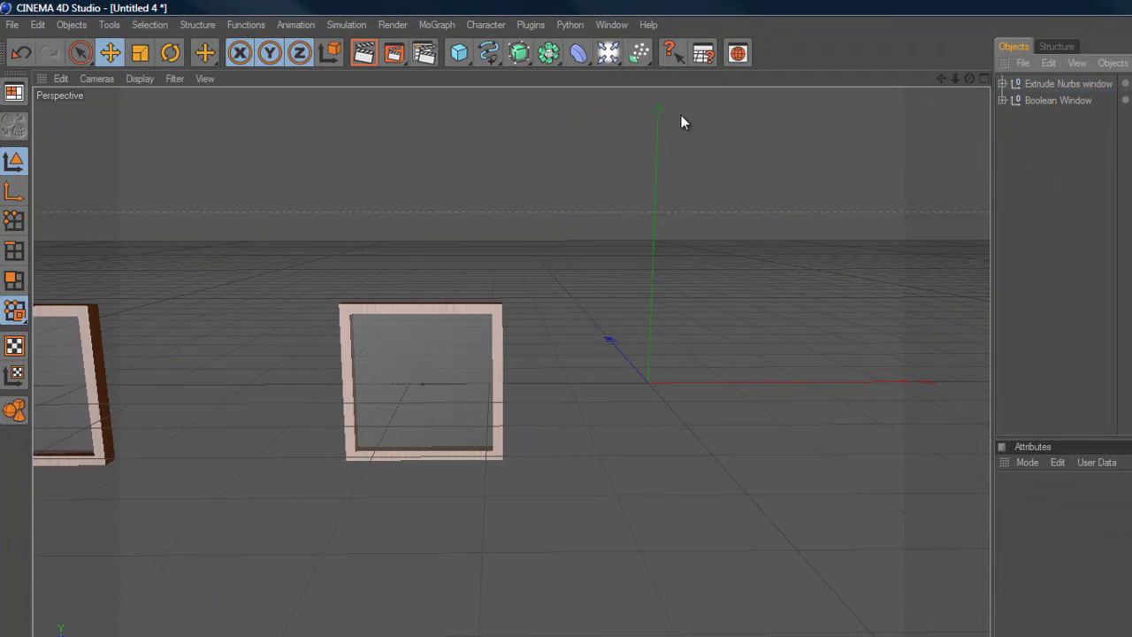
Add a new plane oriented to +Z at the origin, with its width and height both set to 175 cm.
click(458, 53)
click(572, 96)
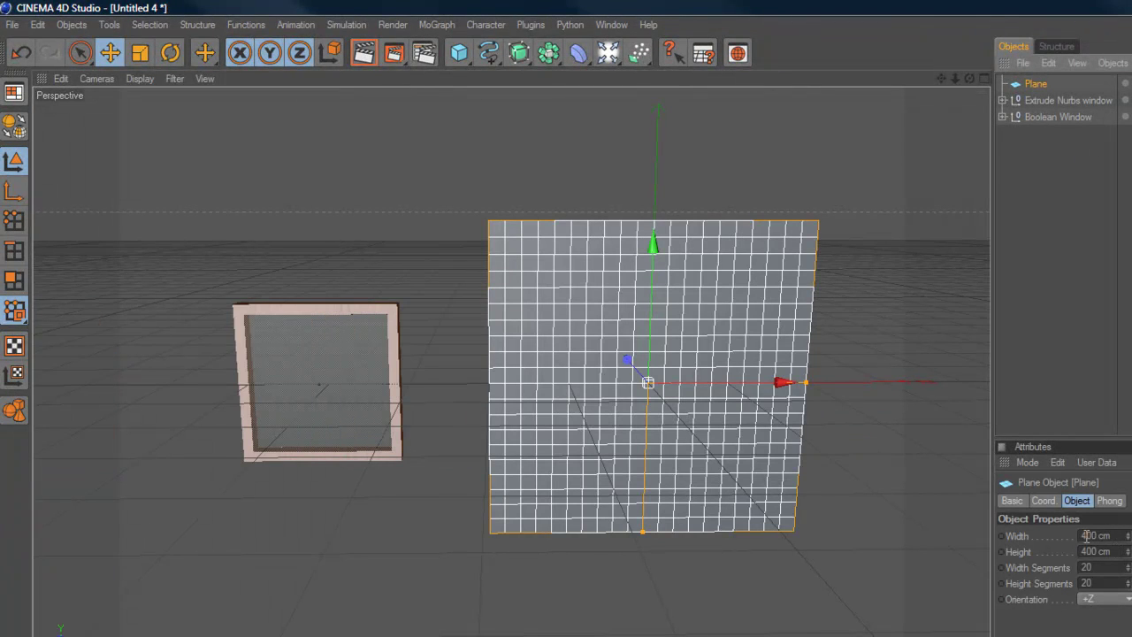
double_click(1088, 535)
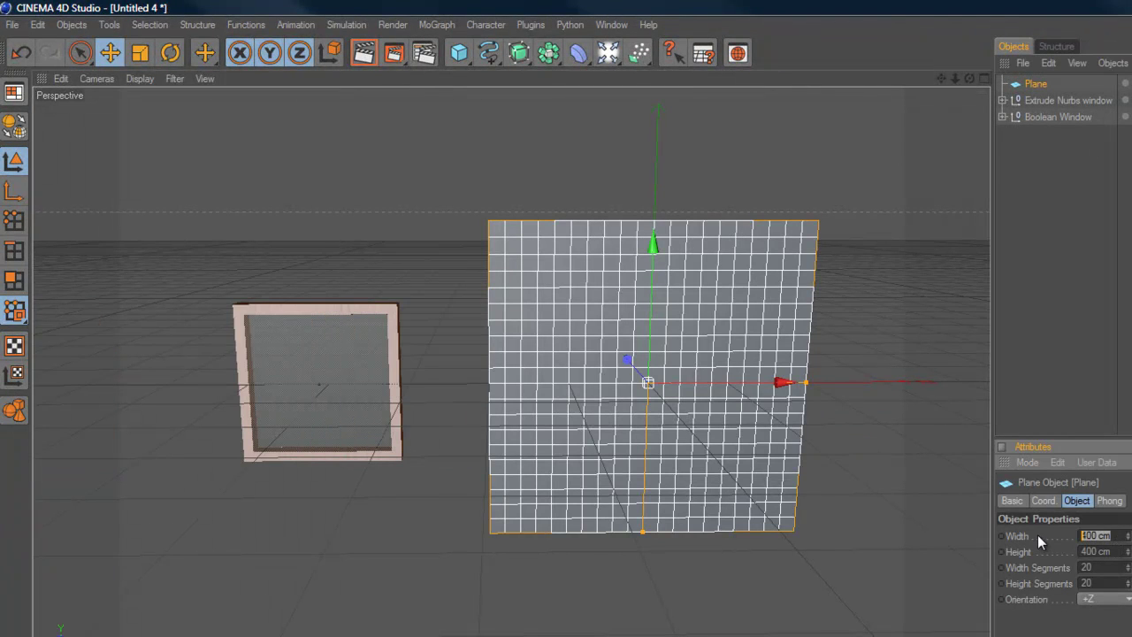
text(175)
key(Tab)
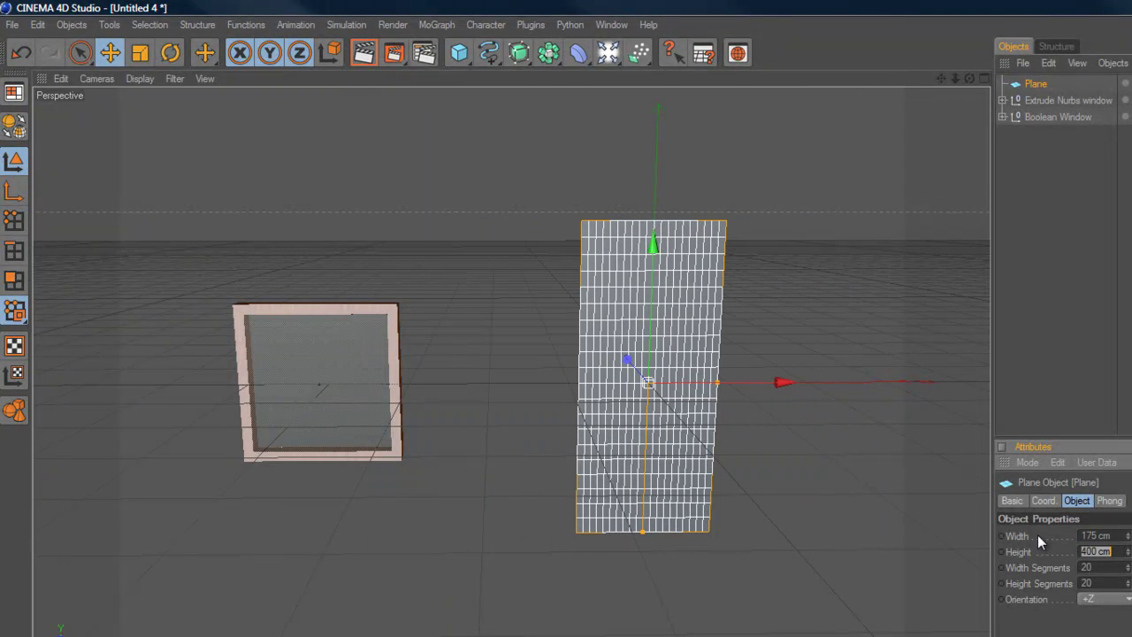
text(175)
key(Return)
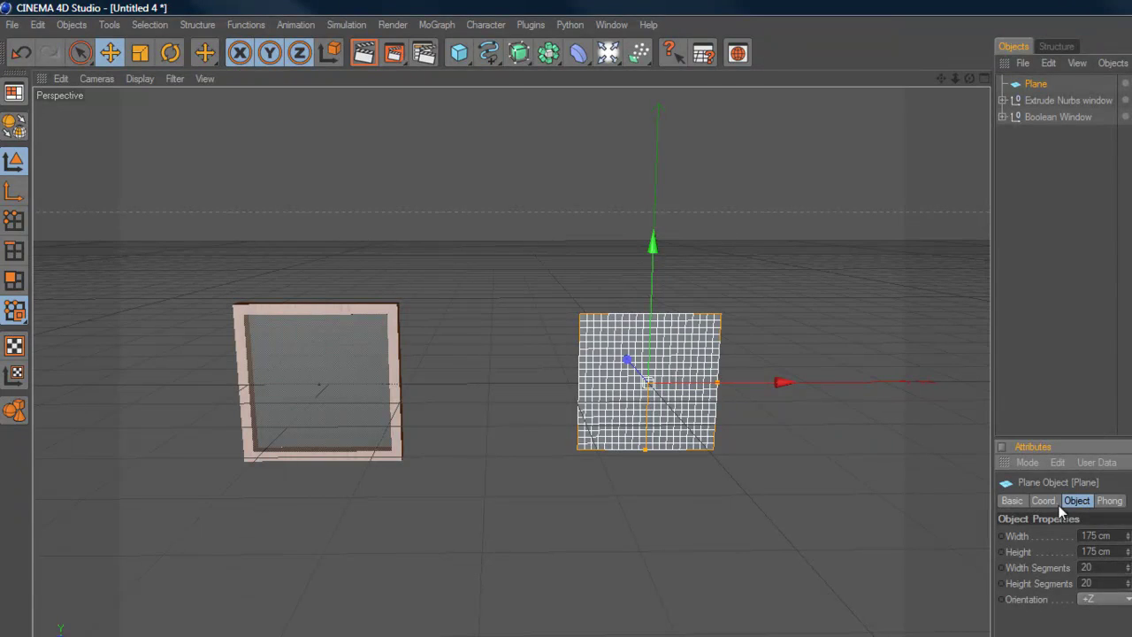
Set the new plane's width segments and height segments to 1.
click(1053, 501)
click(1072, 501)
drag(1118, 566, 1044, 561)
text(1)
key(Tab)
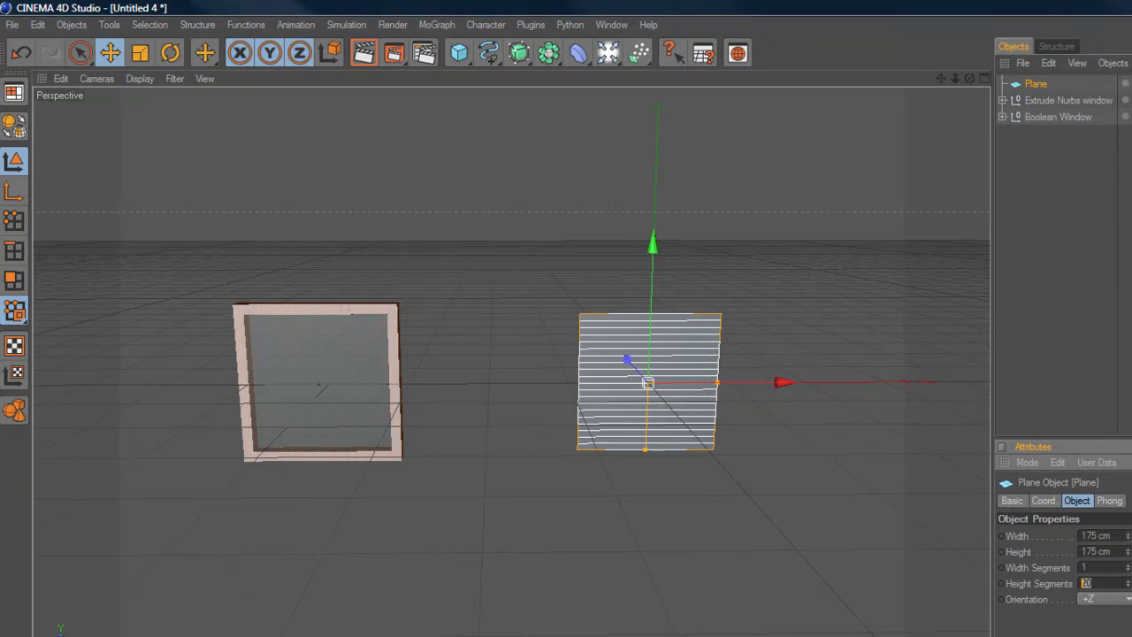
text(1)
key(Return)
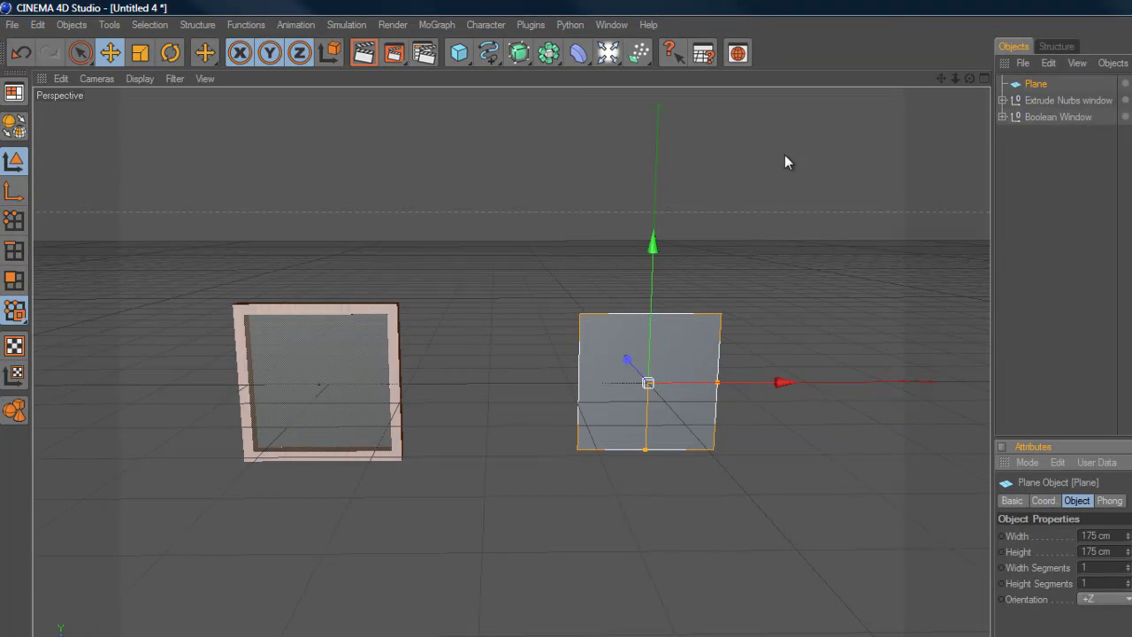
Make the plane editable and select all of its edges with Live Selection active.
click(14, 129)
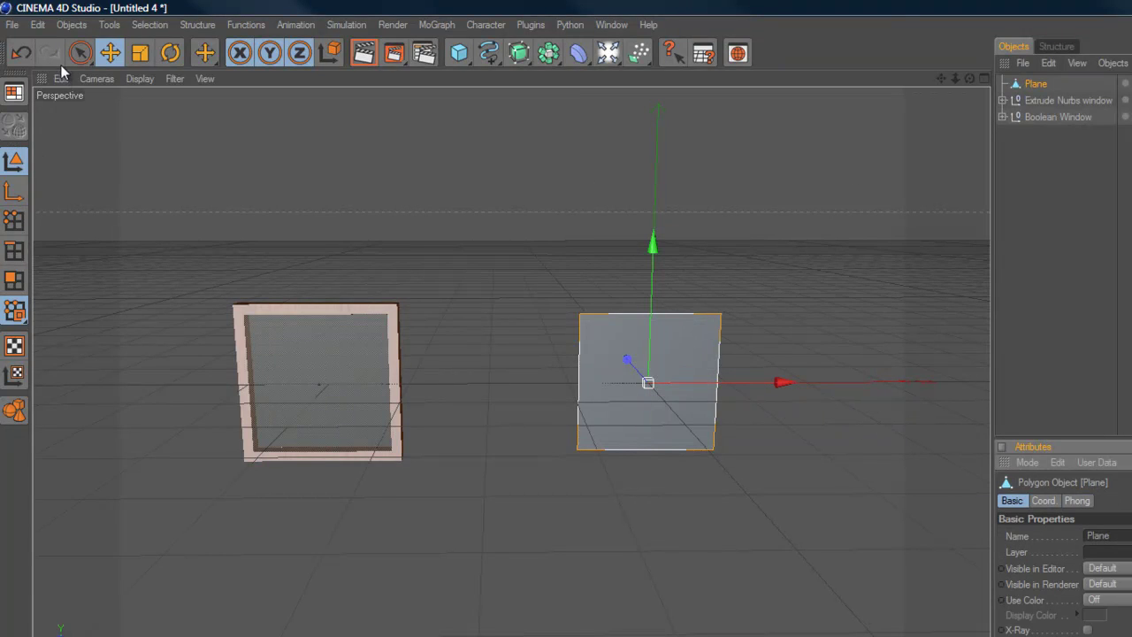
click(79, 54)
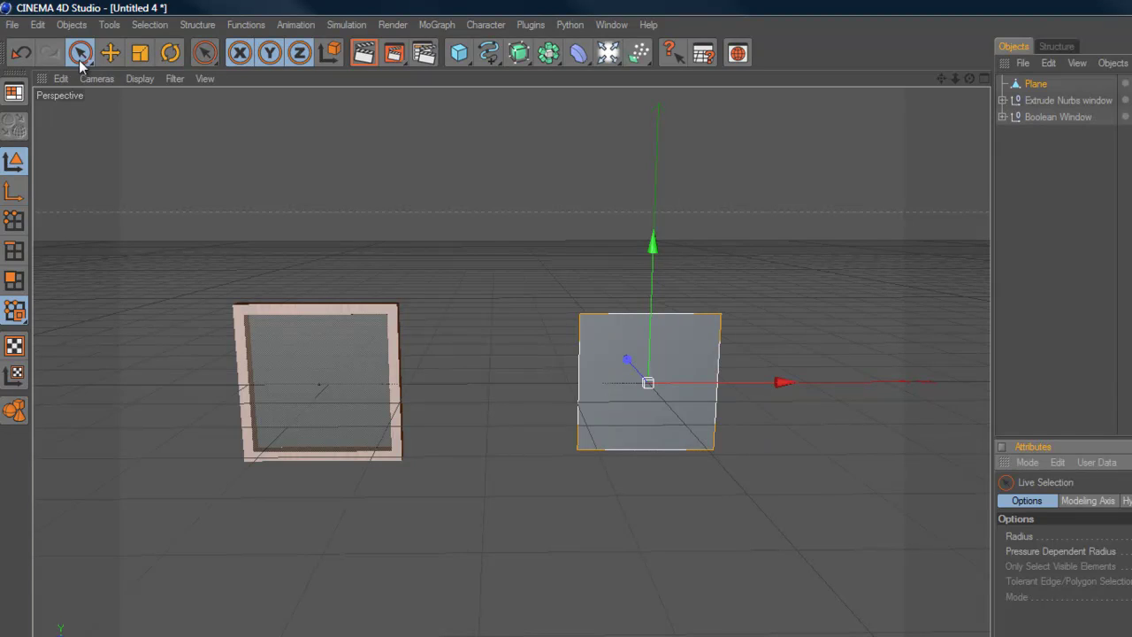
click(15, 252)
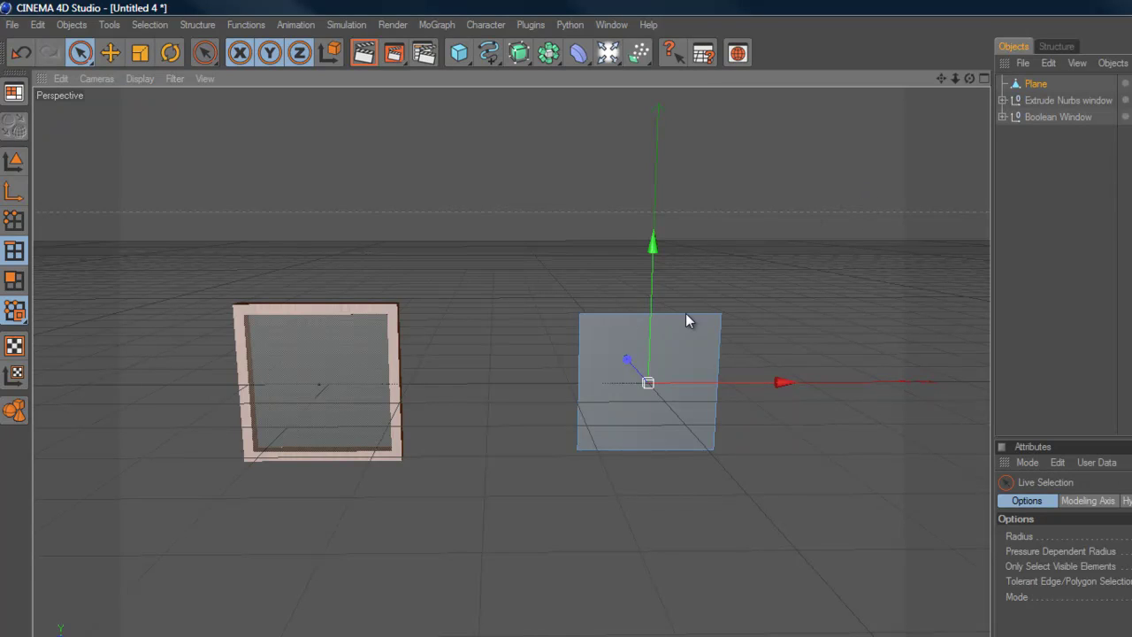
click(691, 391)
key(ctrl+a)
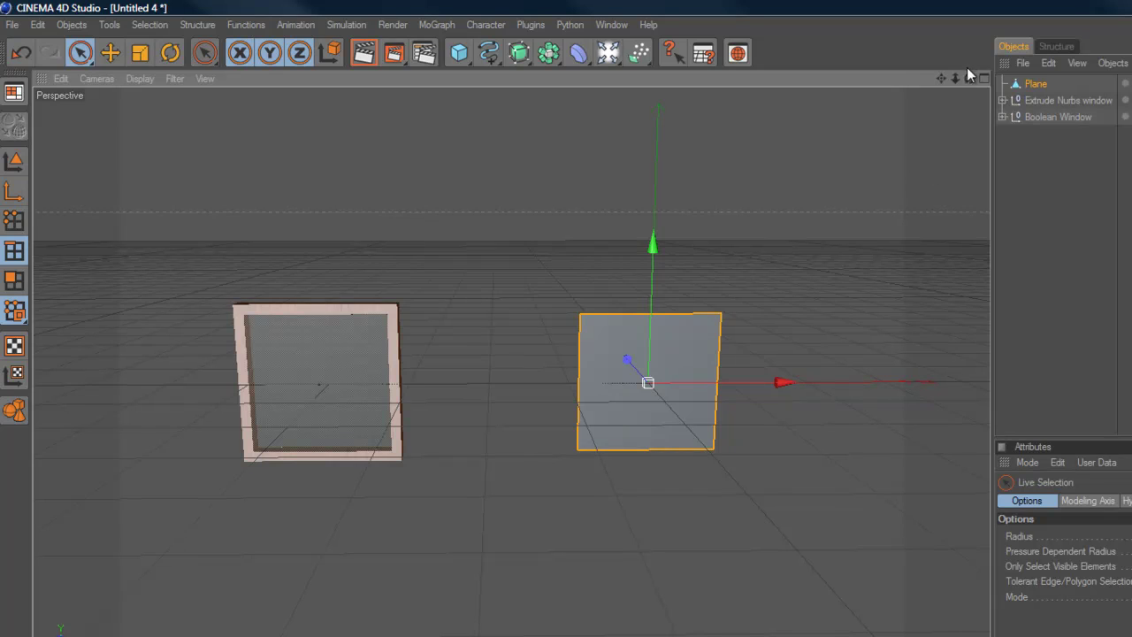
Extrude the plane's selected outer edges with an offset of 12.5 cm to form a border around it.
drag(969, 76, 699, 433)
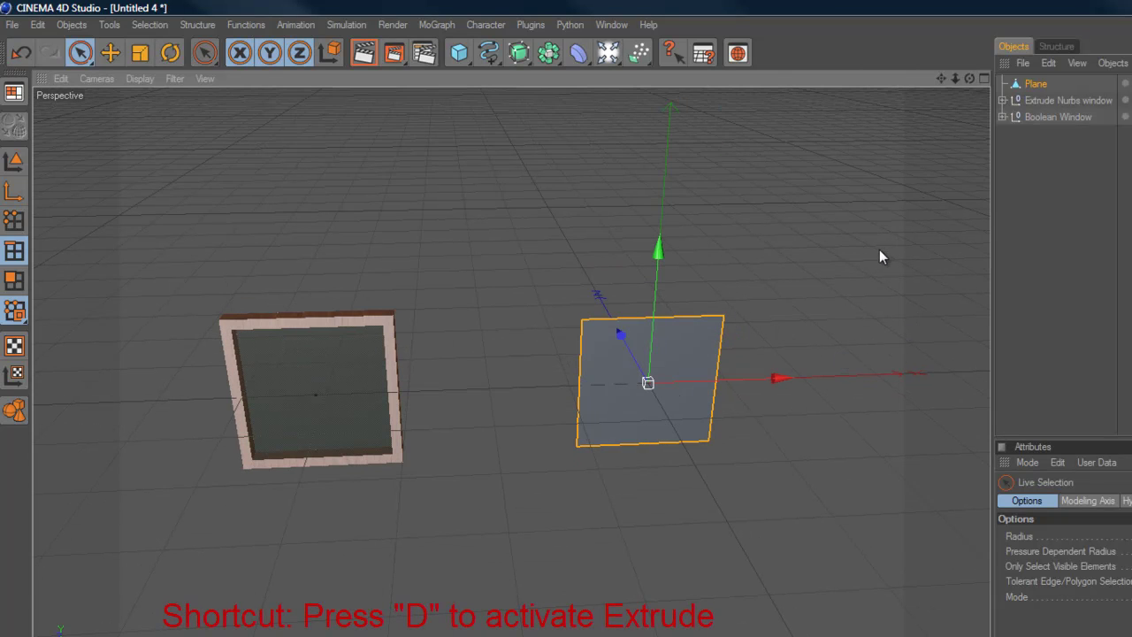
key(d)
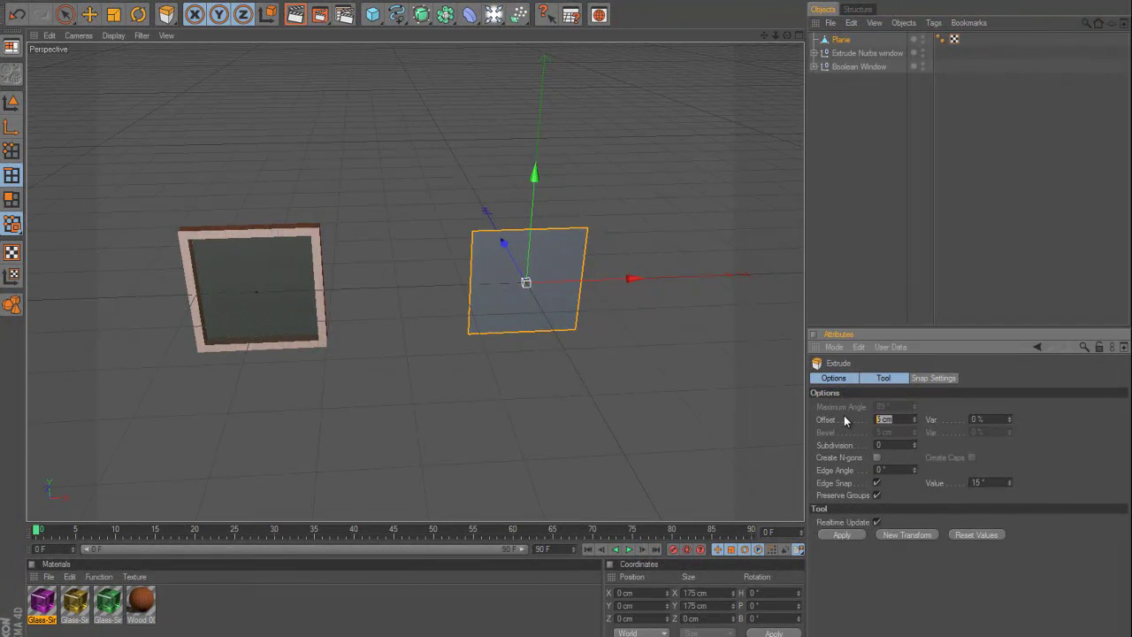
text(12.5)
key(Return)
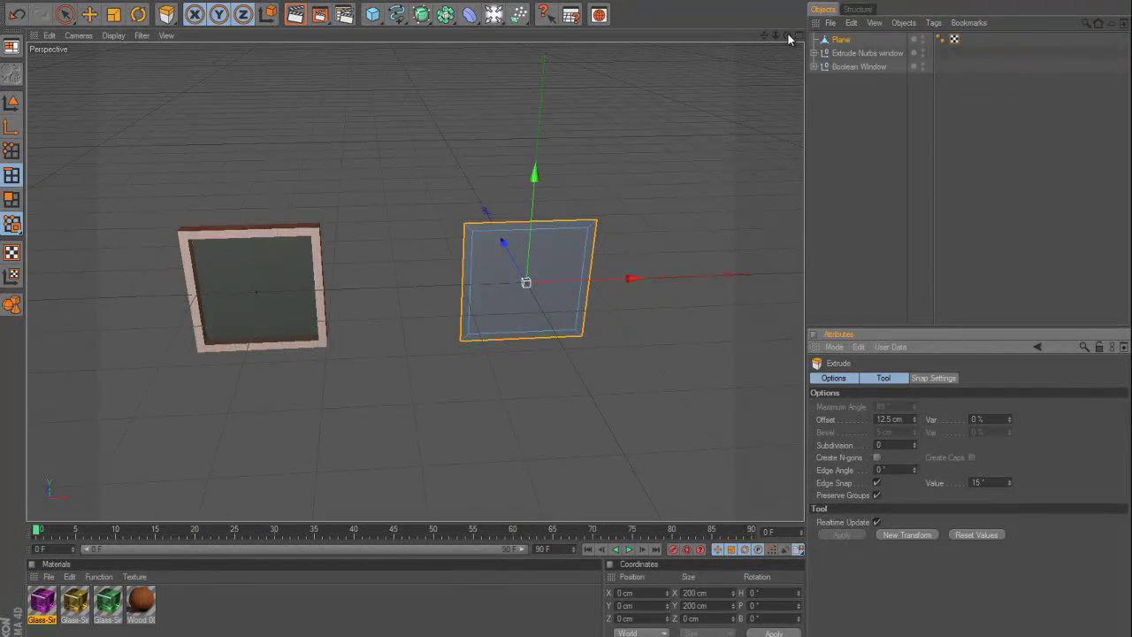
alt+drag(543, 341, 567, 311)
scroll(771, 117, up, 4)
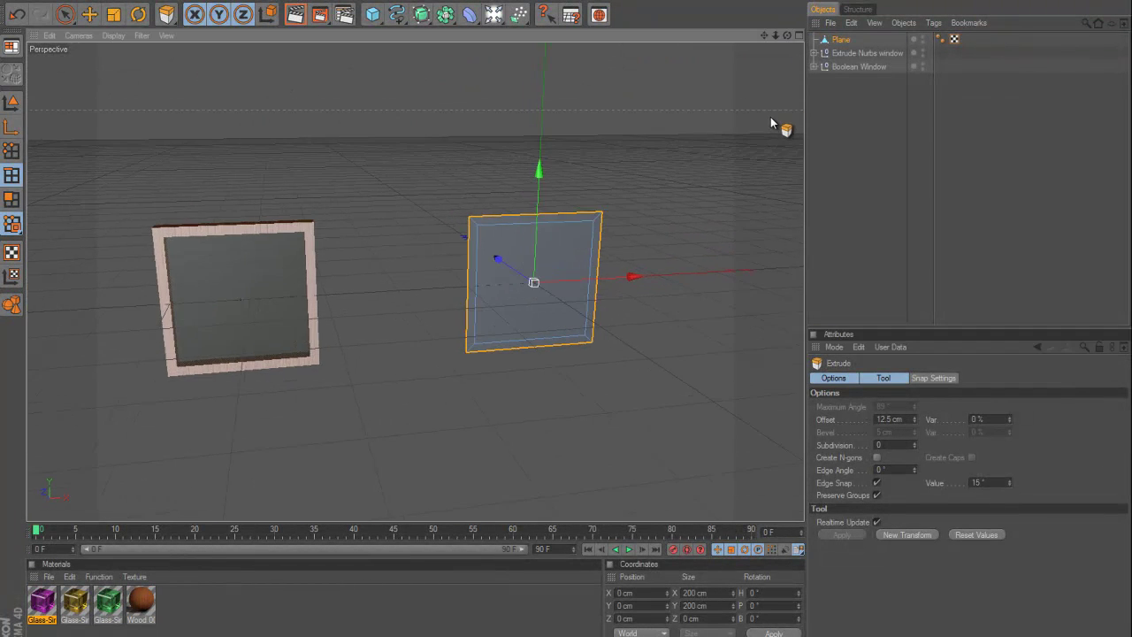
alt+middle_drag(560, 318, 547, 323)
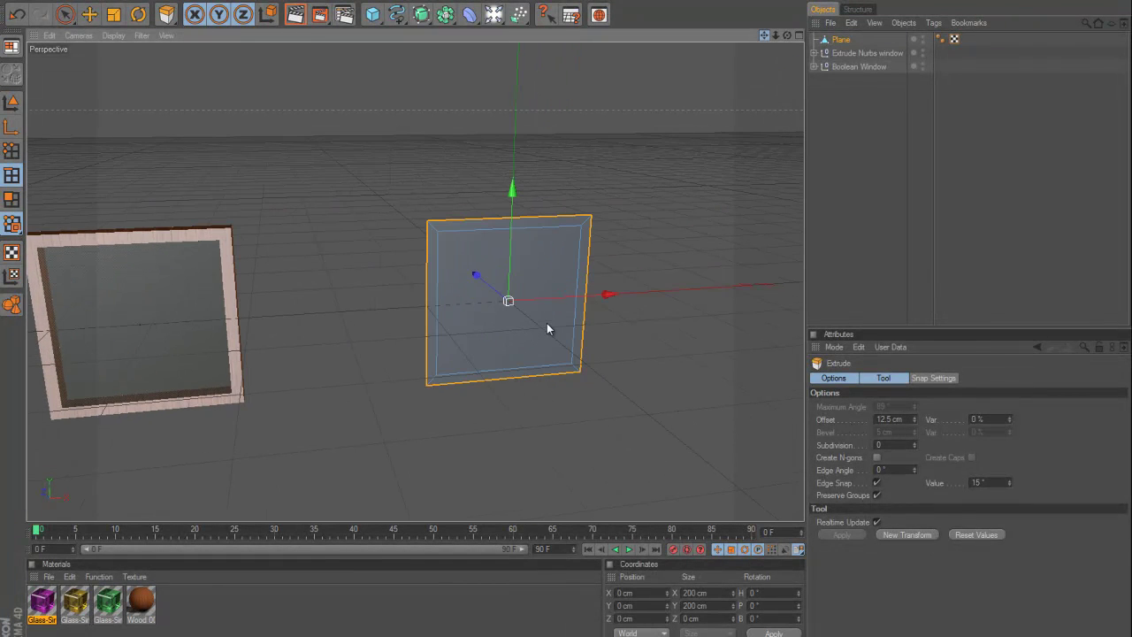
Delete the plane's large centre polygon with Live Selection in polygon mode, leaving only the surrounding border.
click(67, 15)
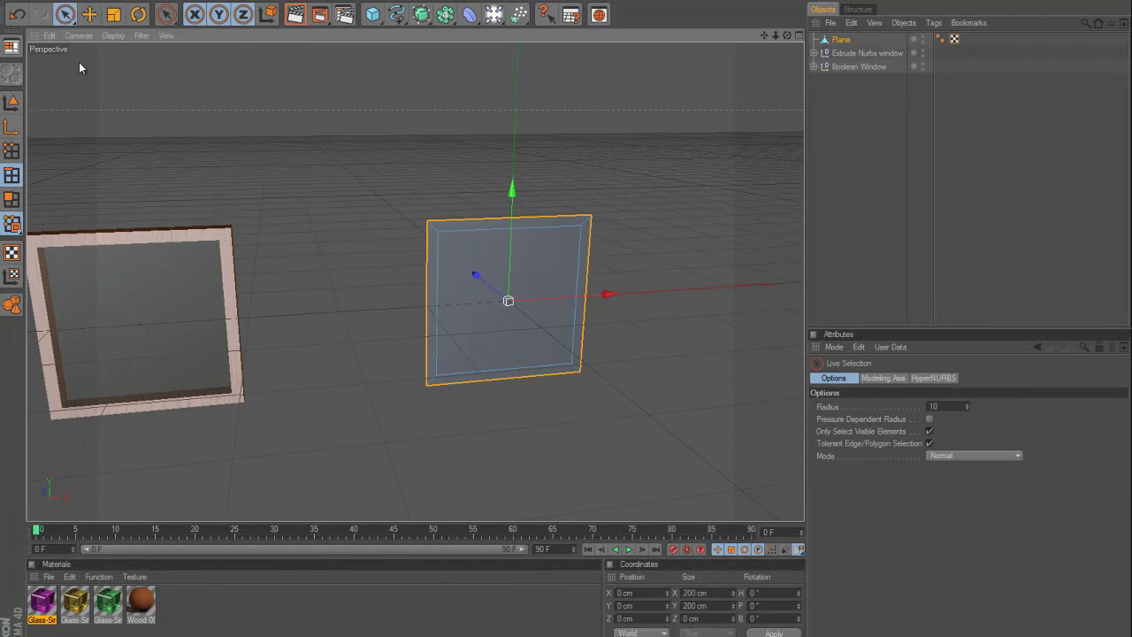
click(12, 200)
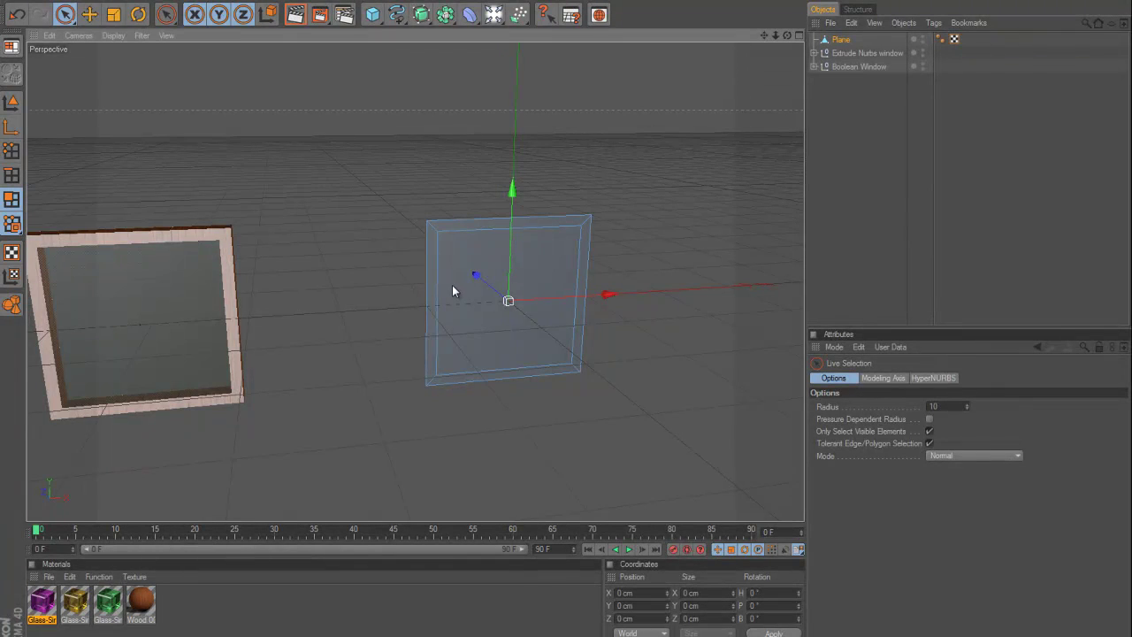
click(471, 254)
key(Delete)
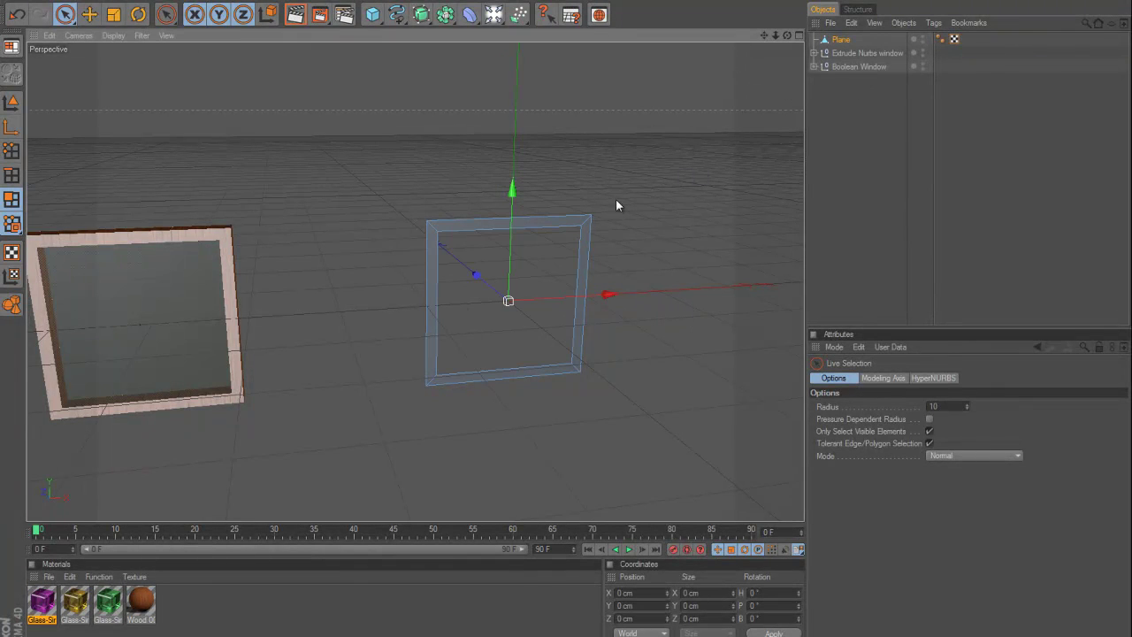
Select the border polygons of the plane and extrude them with an offset of 25 cm and Create Caps enabled.
mouse_move(580, 232)
mouse_down()
mouse_move(469, 233)
mouse_move(444, 362)
mouse_move(555, 391)
mouse_up()
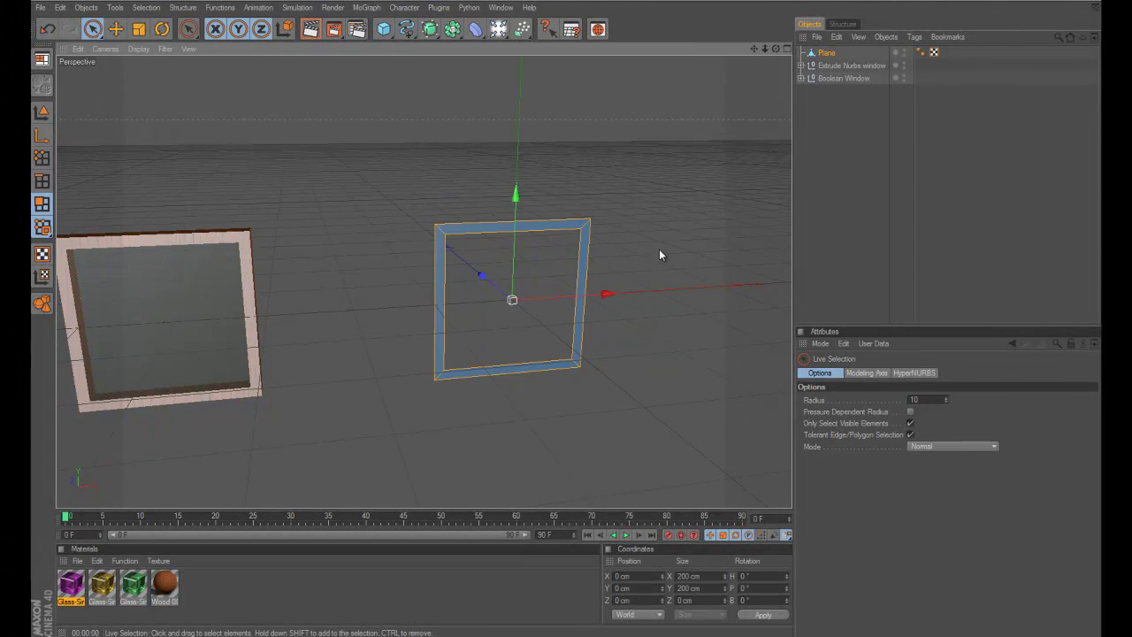
key(d)
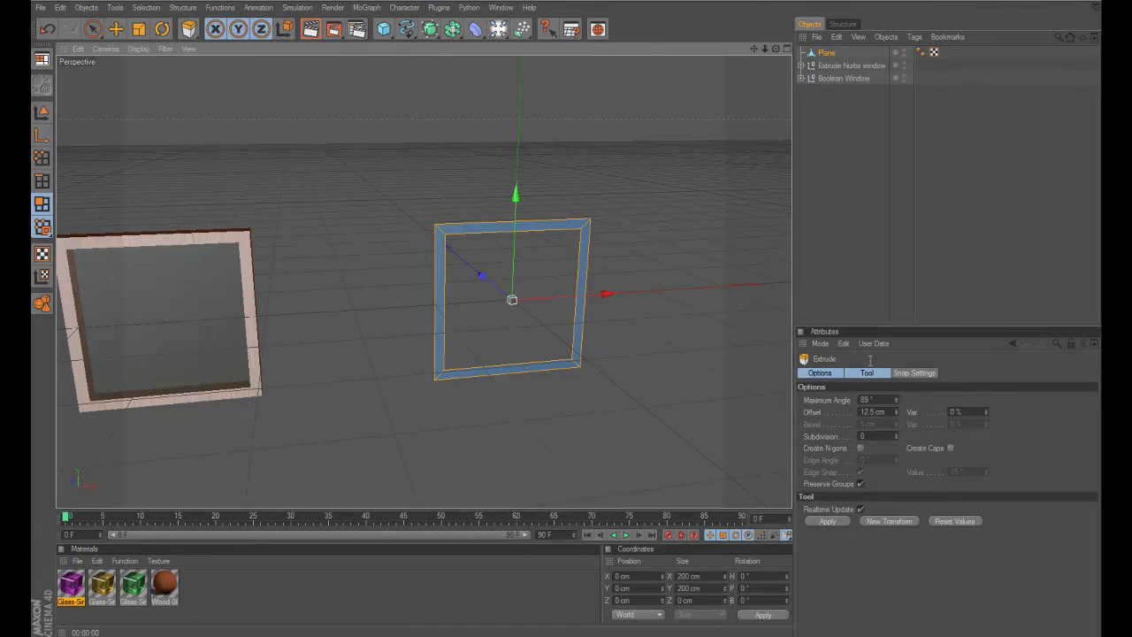
click(872, 411)
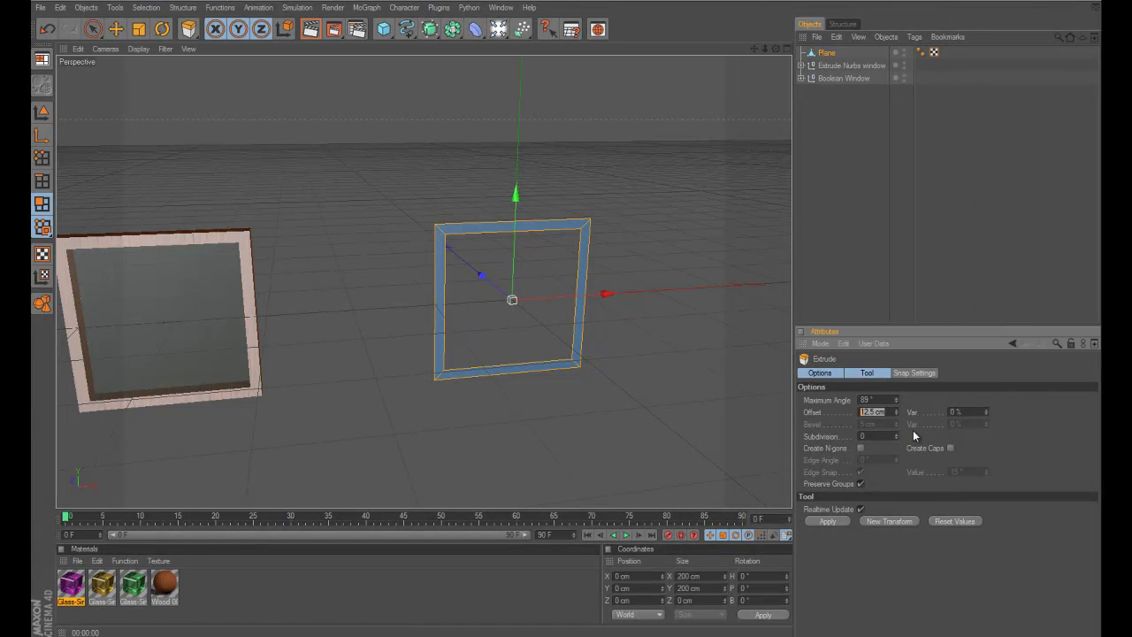
text(25)
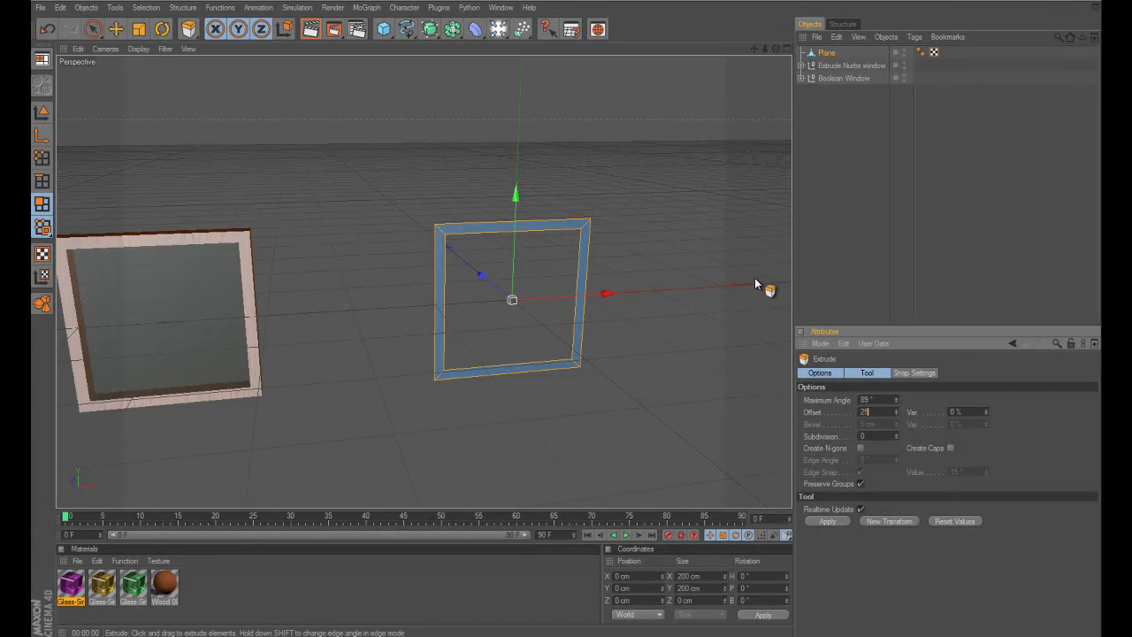
key(Return)
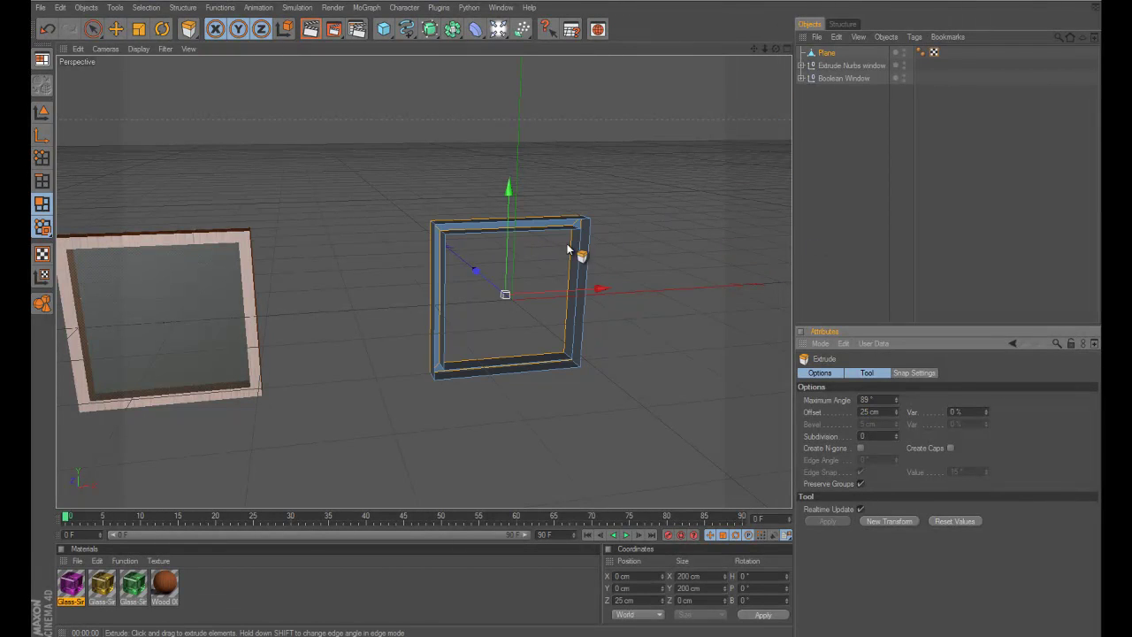
click(950, 447)
click(774, 67)
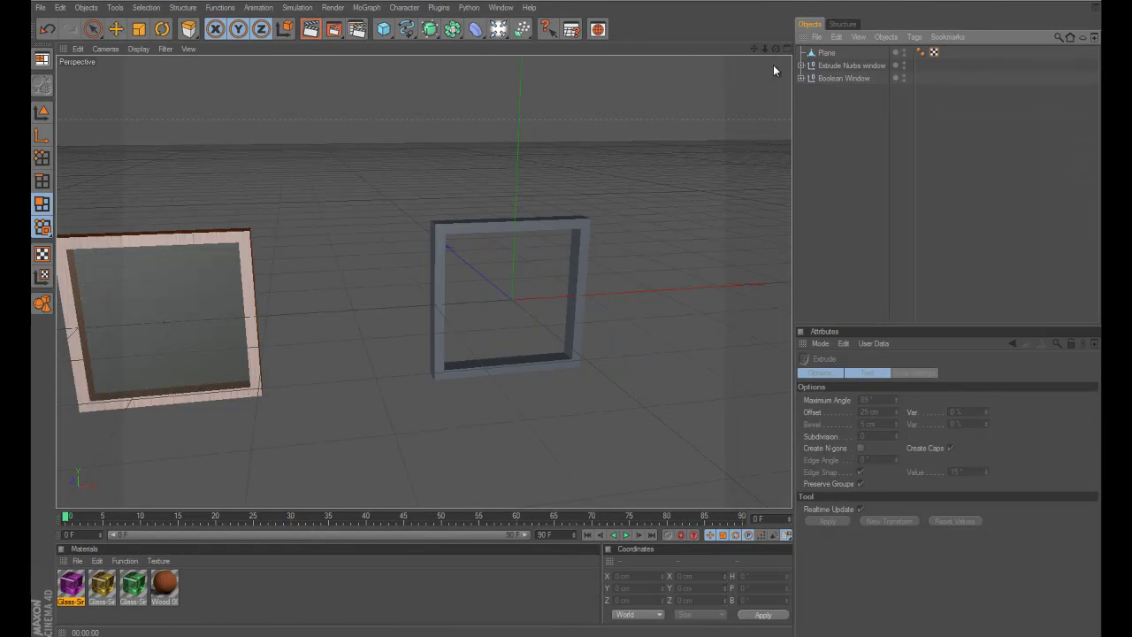
drag(775, 49, 561, 310)
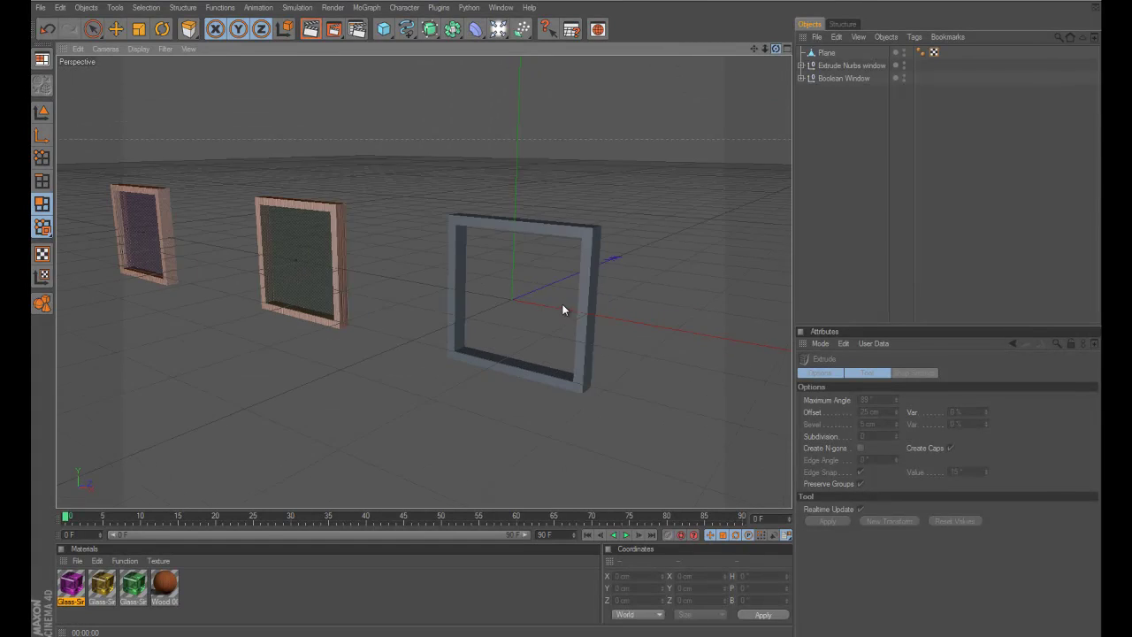
Return to model mode and apply the Wood 002 material to the extruded plane frame.
click(42, 112)
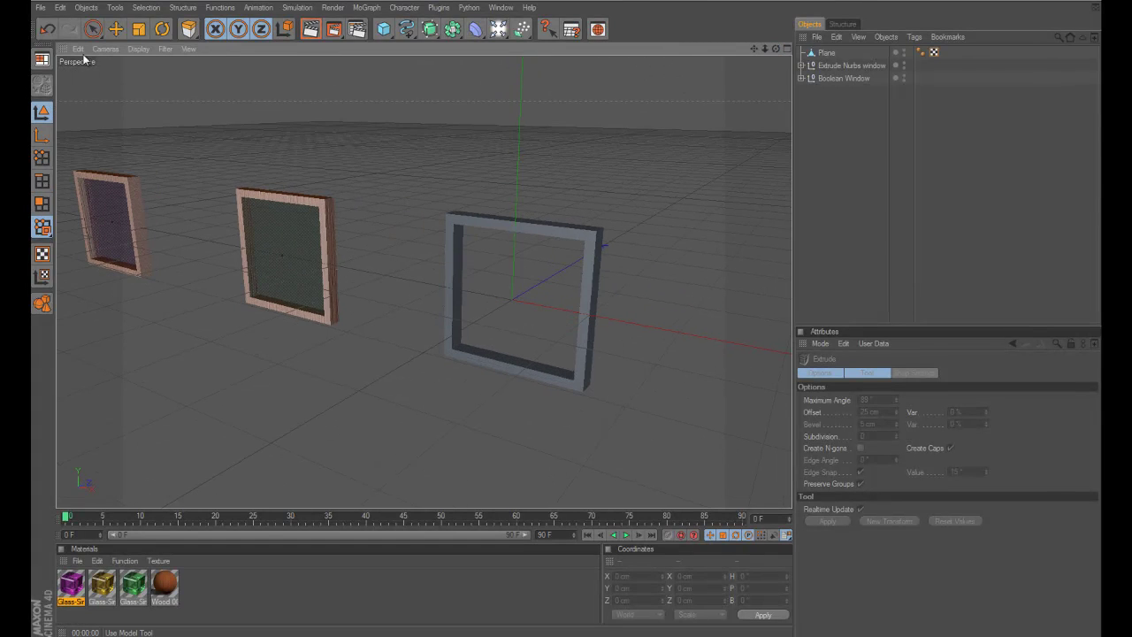
click(93, 29)
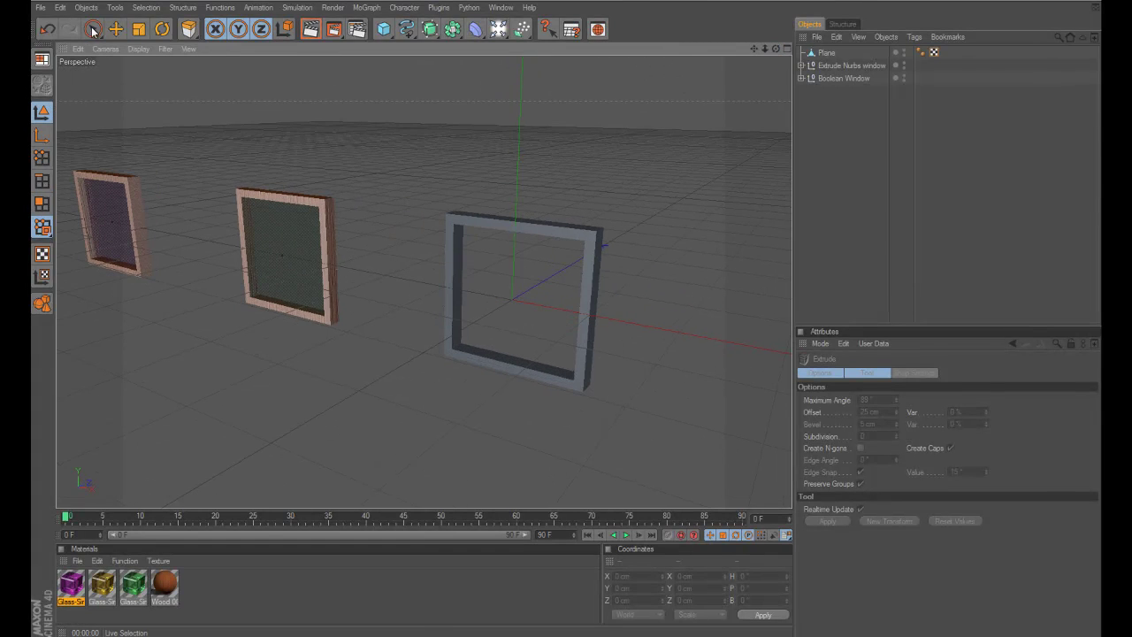
click(826, 53)
click(802, 65)
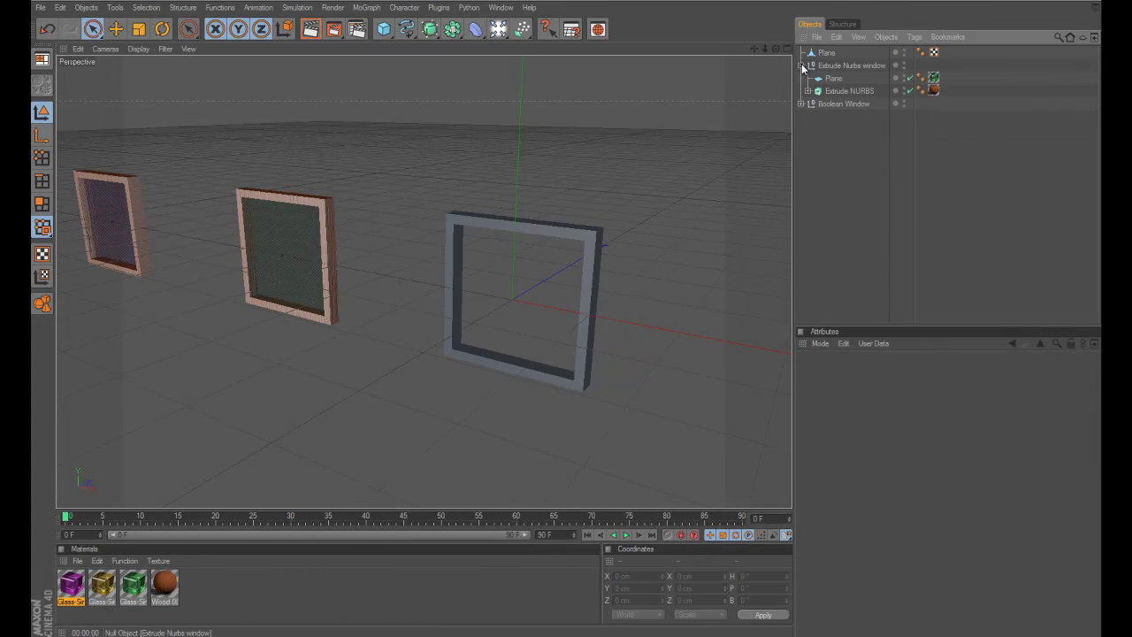
click(801, 65)
click(802, 77)
click(802, 78)
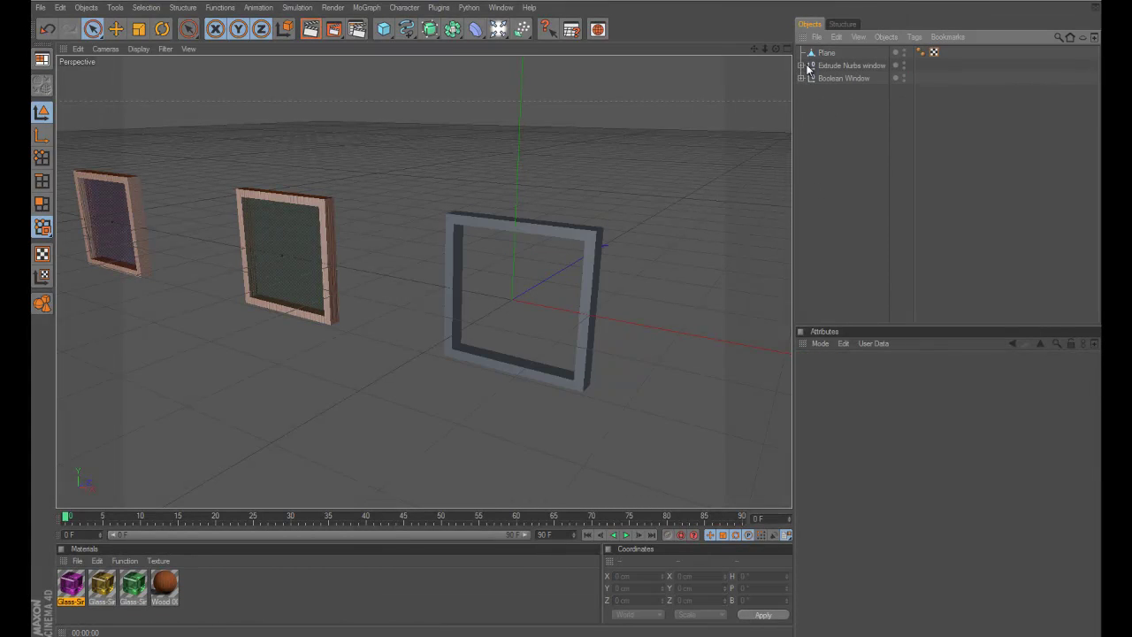
click(827, 54)
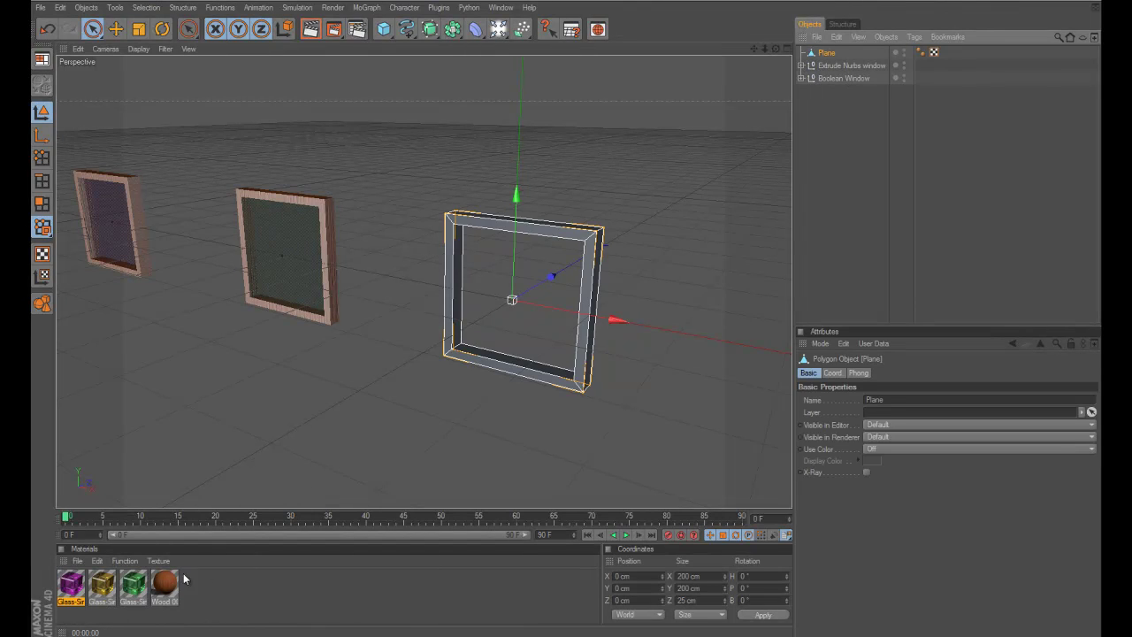
drag(721, 168, 827, 53)
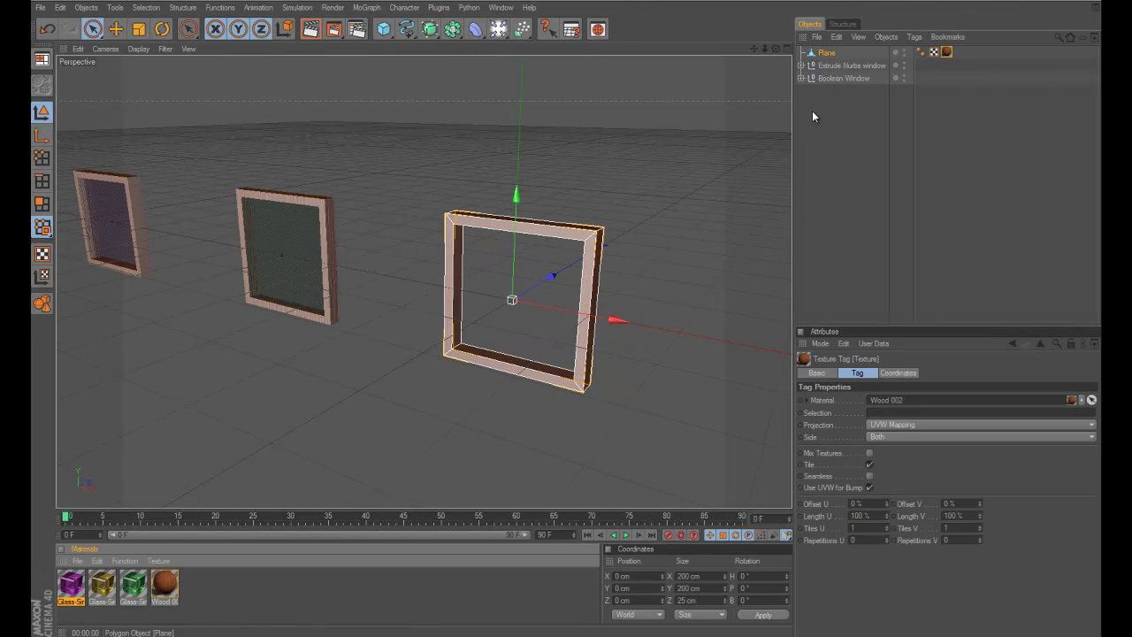
click(865, 201)
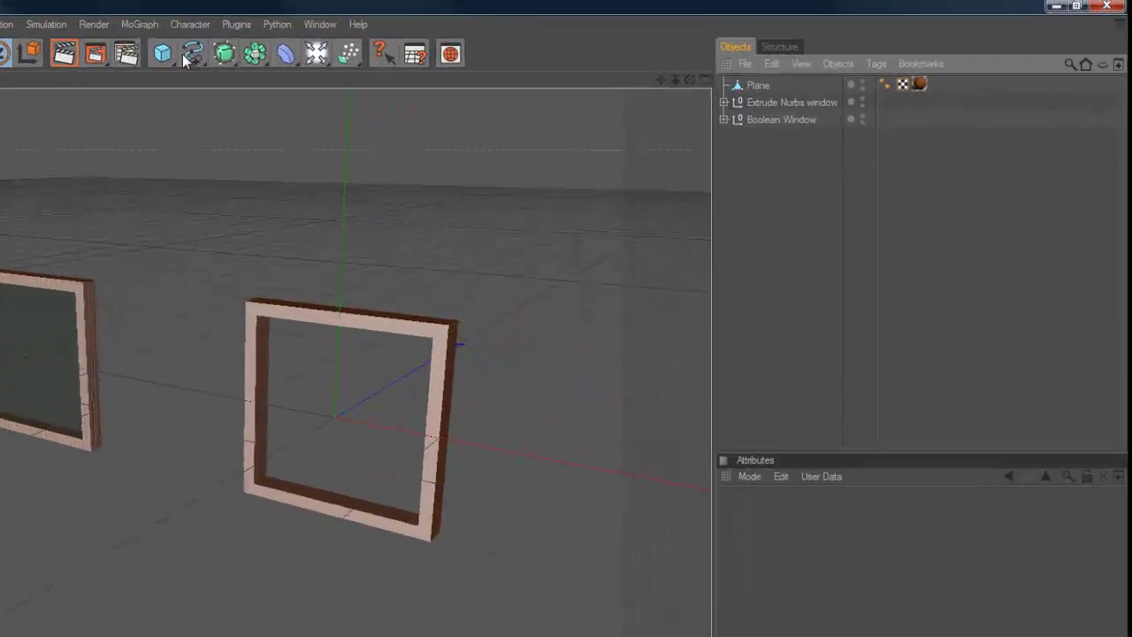
Add a new upright plane facing along the Z axis inside the frame, with its width and height both set to 175 cm.
drag(383, 29, 475, 66)
drag(263, 109, 263, 110)
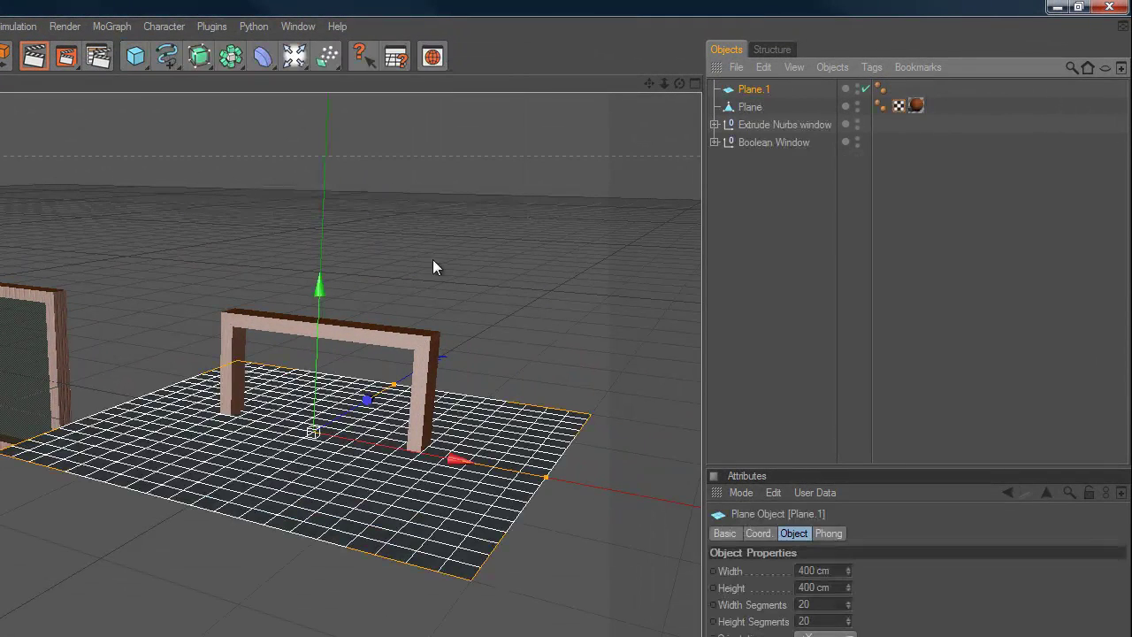
click(831, 633)
drag(825, 572, 764, 579)
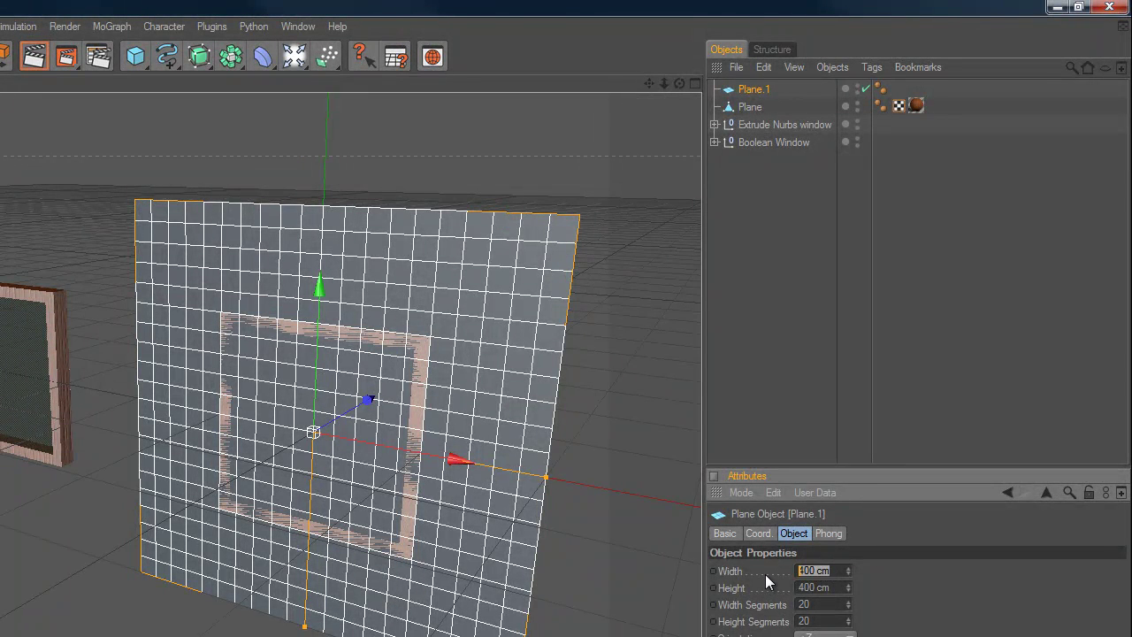
text(175)
key(Tab)
text(175)
key(Return)
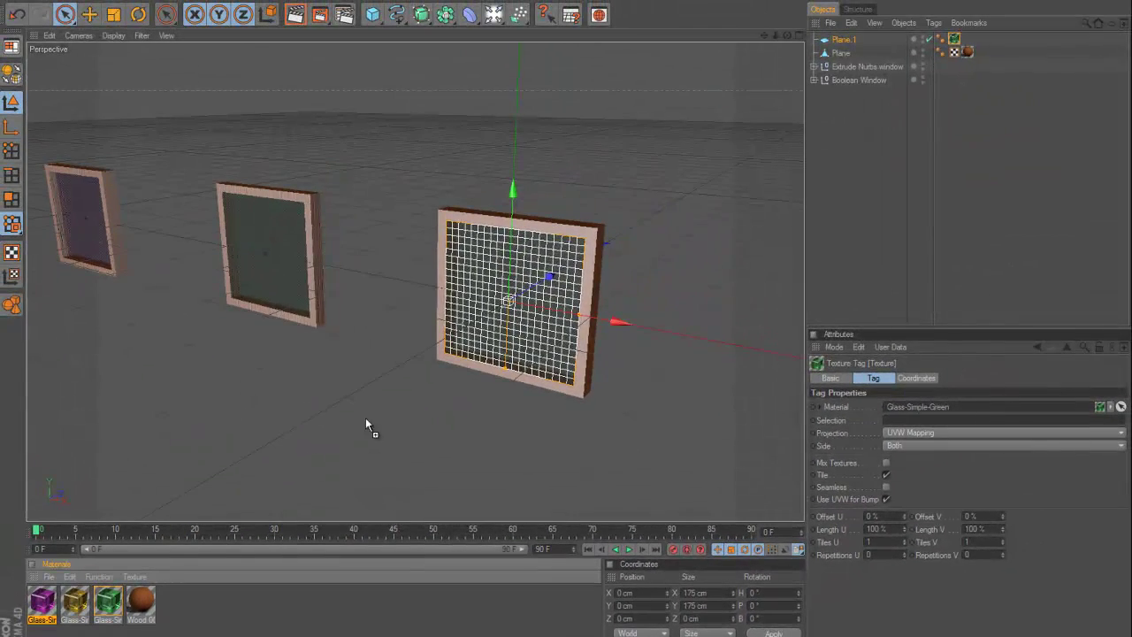
Render the perspective view with the windows seen from the front.
drag(787, 35, 567, 318)
scroll(531, 122, down, 2)
alt+drag(506, 125, 303, 29)
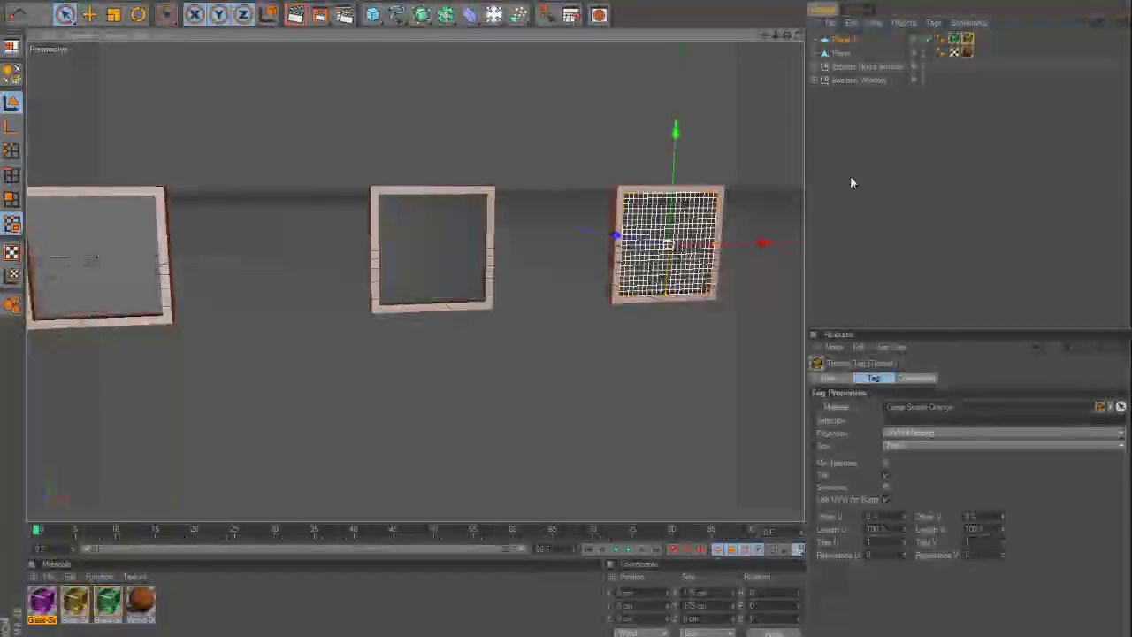
key(ctrl+r)
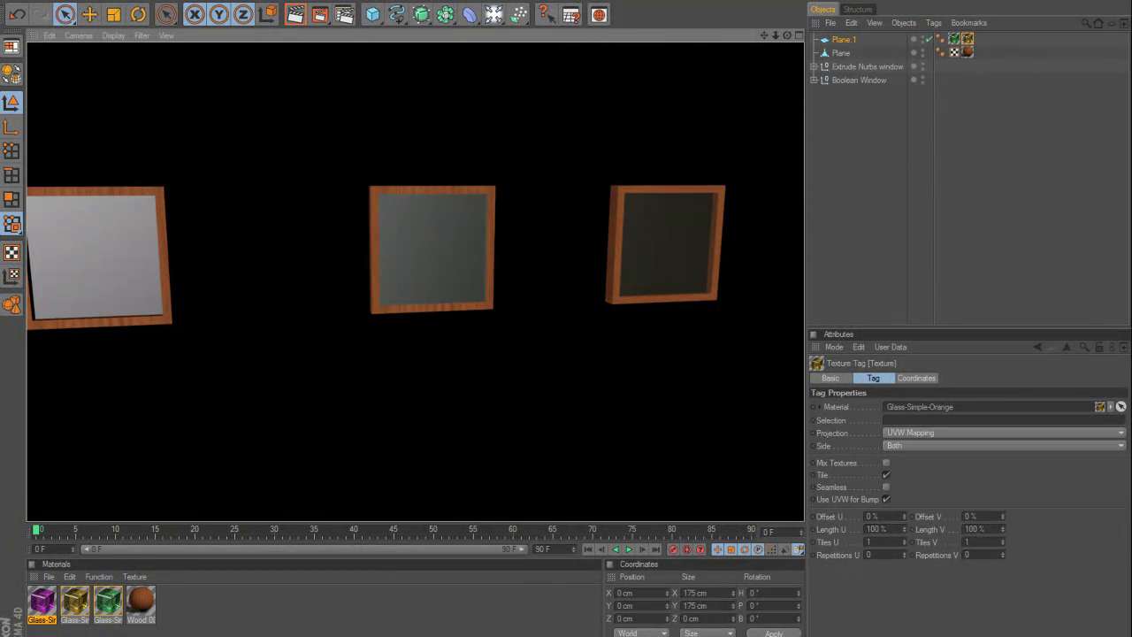
Switch to the open document Render_studio.c4d.
click(495, 2)
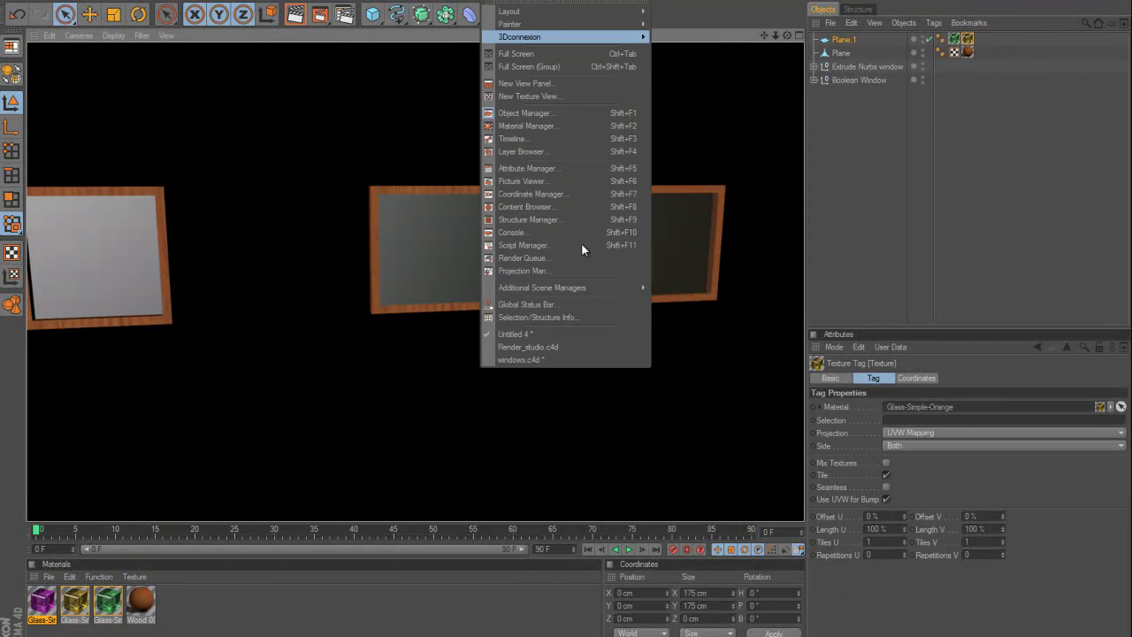
click(549, 346)
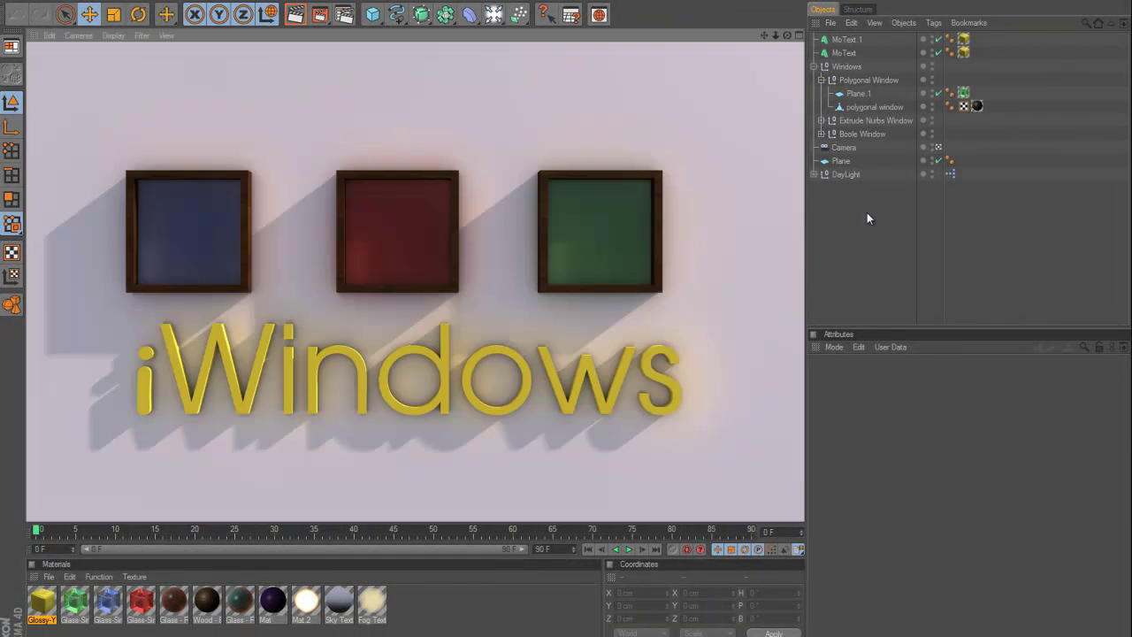